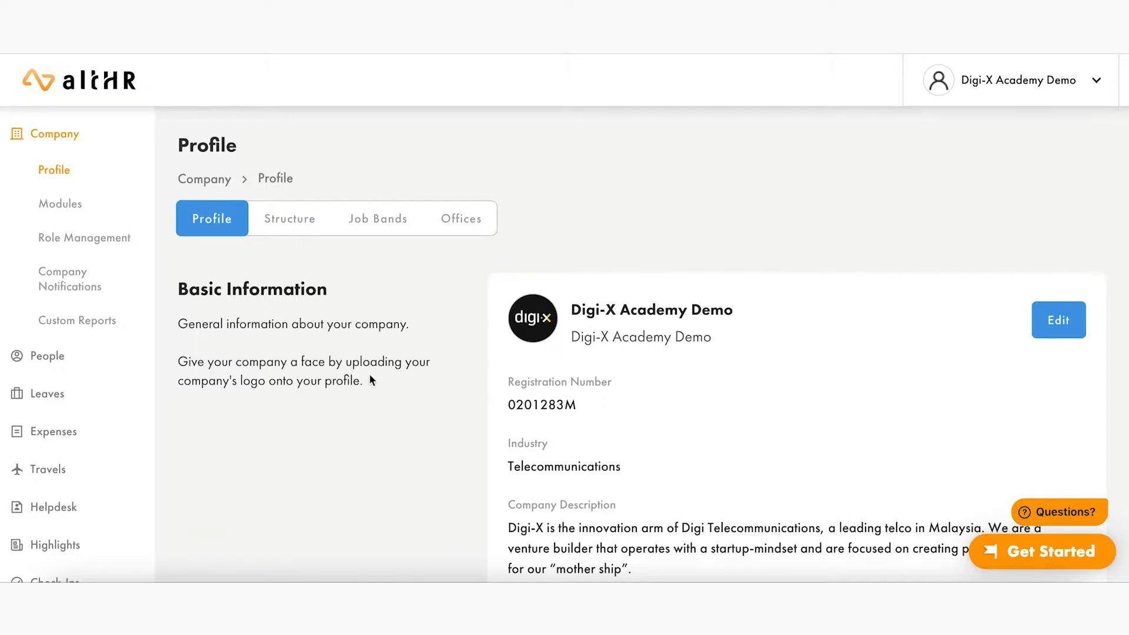
Open the list of sales kits from the Sales Kit module
{"action": "scroll", "coordinate": [55, 372], "scroll_direction": "down", "scroll_amount": 2}
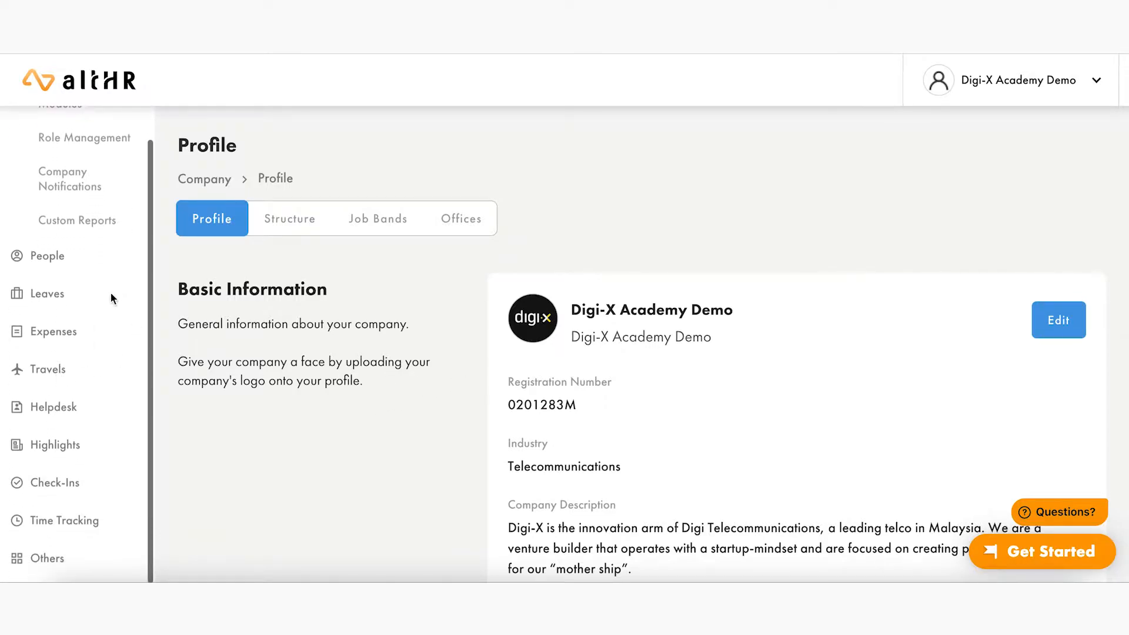
{"action": "left_click", "coordinate": [45, 558]}
{"action": "scroll", "coordinate": [86, 500], "scroll_direction": "down", "scroll_amount": 7}
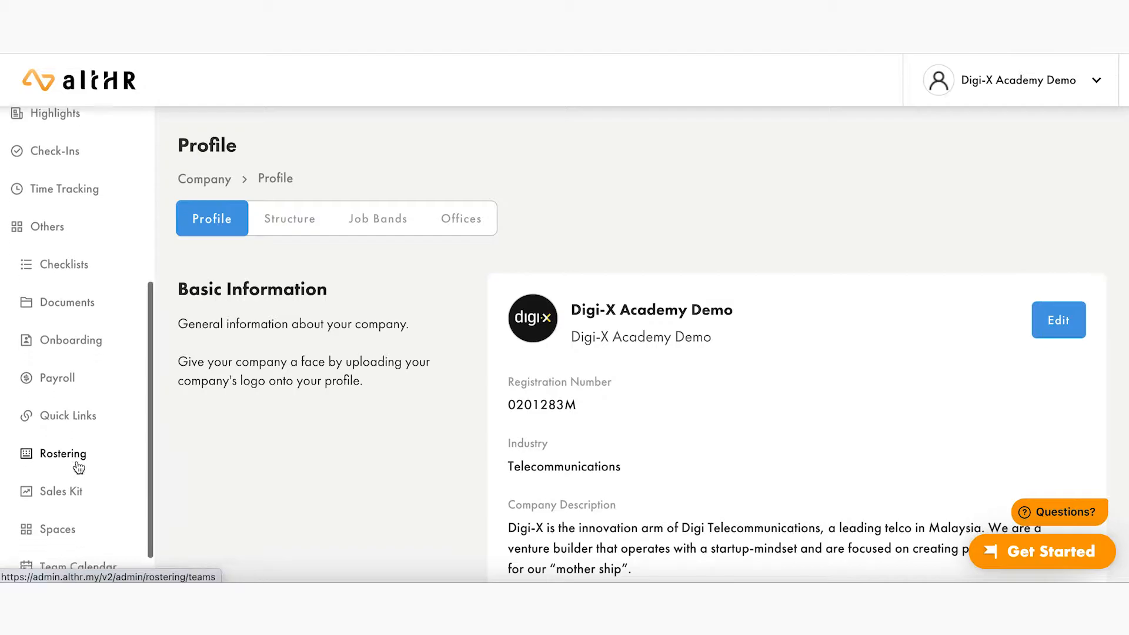
{"action": "left_click", "coordinate": [75, 474]}
{"action": "scroll", "coordinate": [64, 453], "scroll_direction": "down", "scroll_amount": 1}
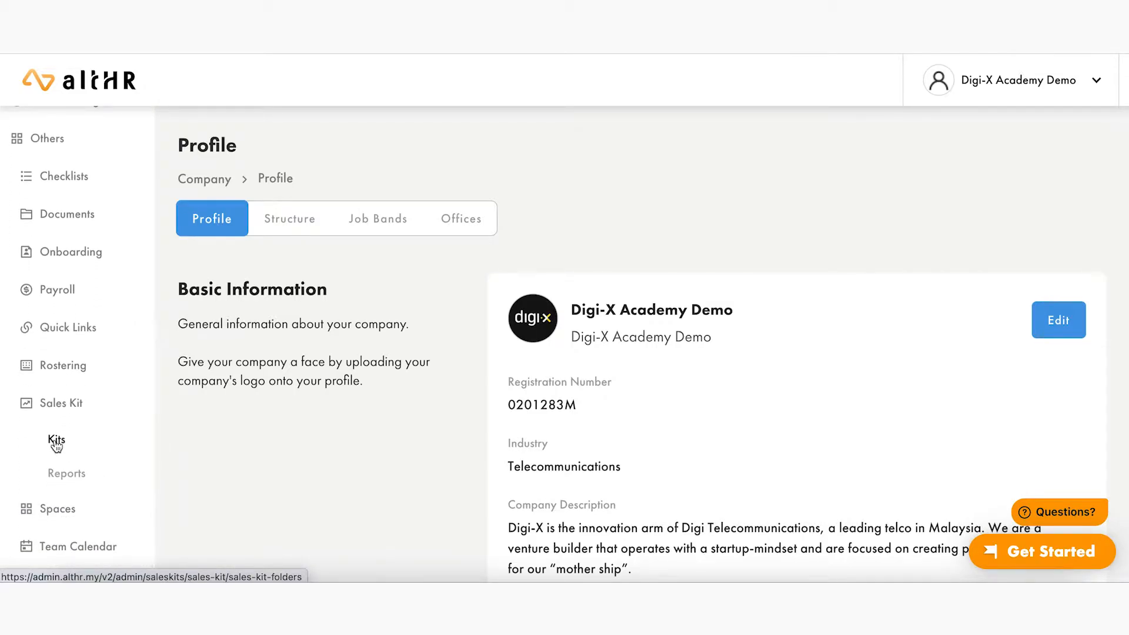
{"action": "left_click", "coordinate": [57, 442]}
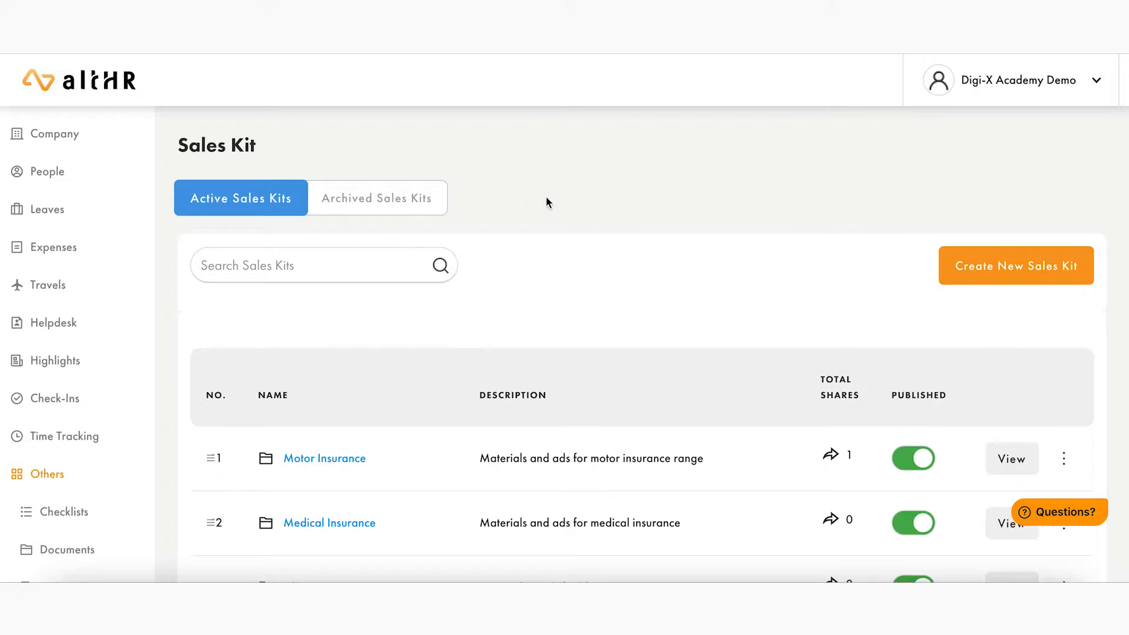
Start a new sales kit and name it "altHR"
{"action": "scroll", "coordinate": [551, 248], "scroll_direction": "down", "scroll_amount": 1}
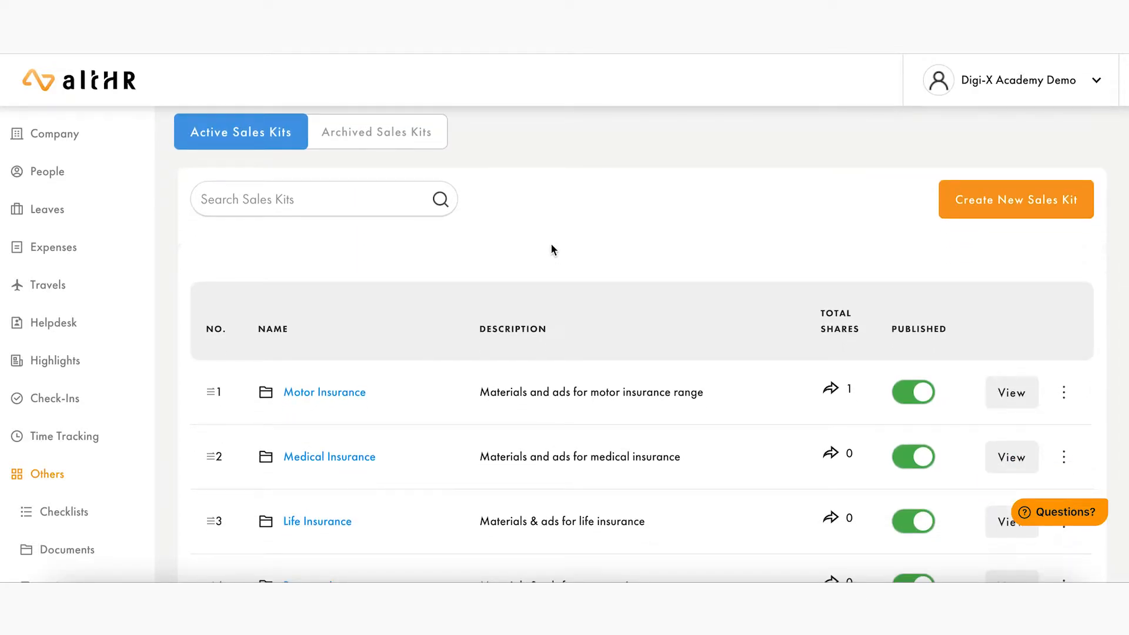
{"action": "scroll", "coordinate": [551, 246], "scroll_direction": "down", "scroll_amount": 1}
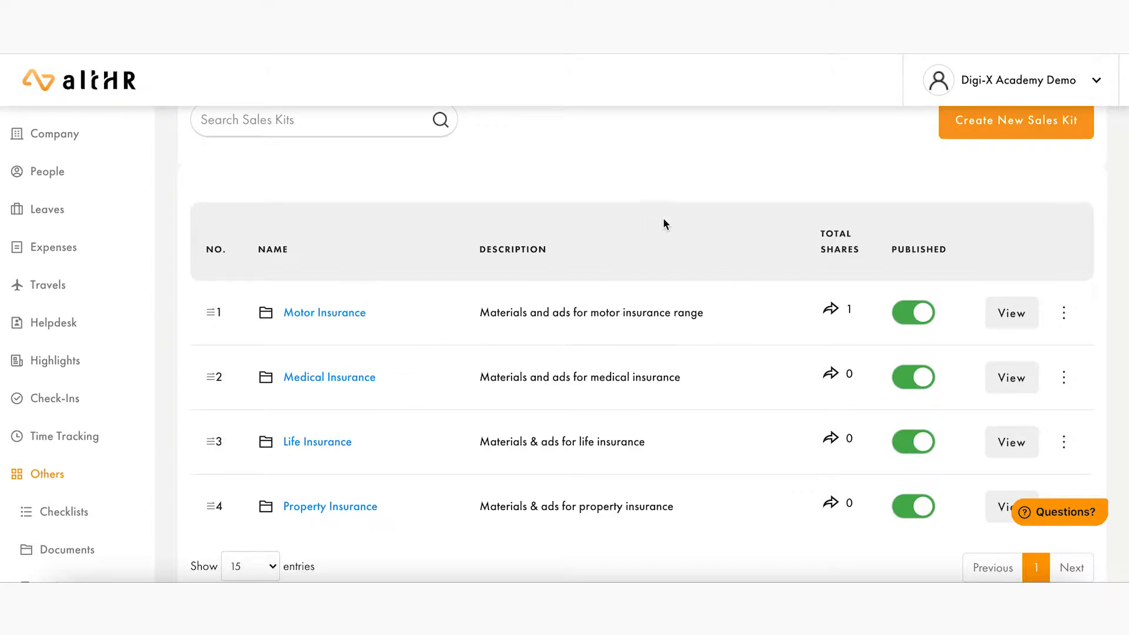
{"action": "scroll", "coordinate": [869, 191], "scroll_direction": "up", "scroll_amount": 1}
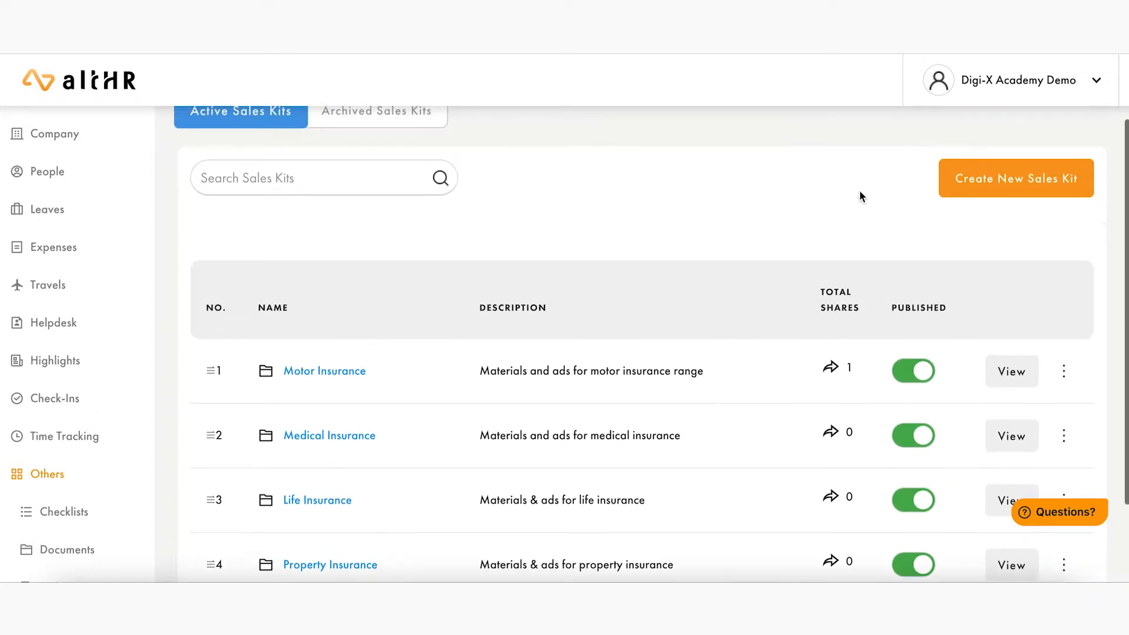
{"action": "left_click", "coordinate": [986, 184]}
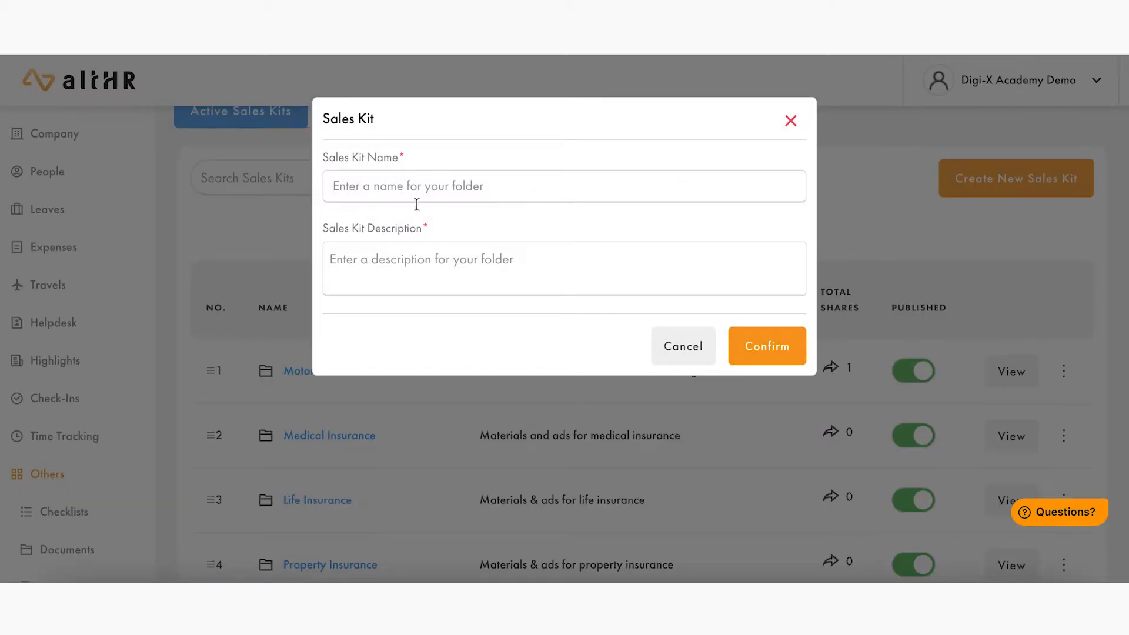
{"action": "left_click", "coordinate": [474, 179]}
{"action": "type", "text": "altHR"}
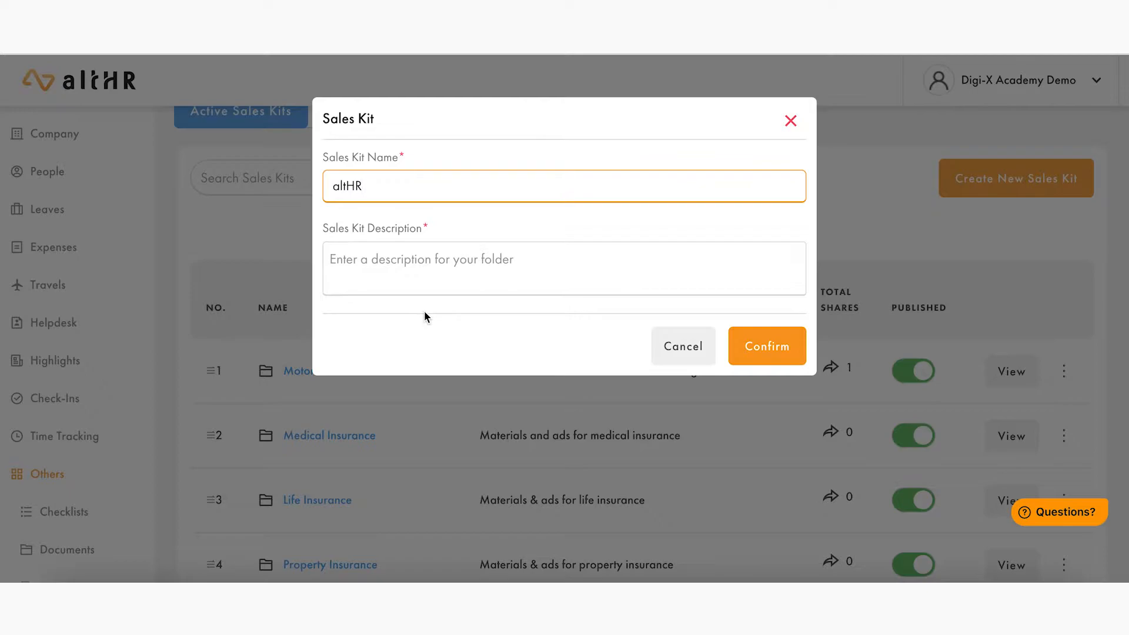
Describe the new sales kit as "The Super App for Companies" and save it
{"action": "left_click", "coordinate": [453, 271]}
{"action": "type", "text": "S"}
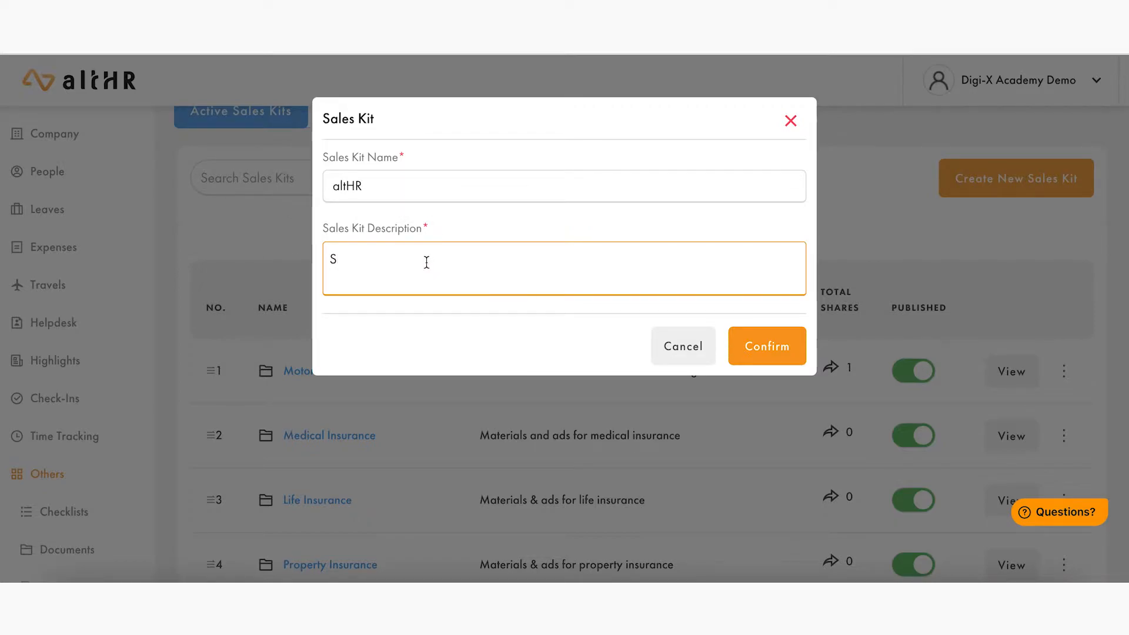
{"action": "key", "text": "BackSpace"}
{"action": "type", "text": "The Super App for Coamp"}
{"action": "key", "text": "BackSpace"}
{"action": "key", "text": "BackSpace"}
{"action": "key", "text": "BackSpace"}
{"action": "type", "text": "mpanies"}
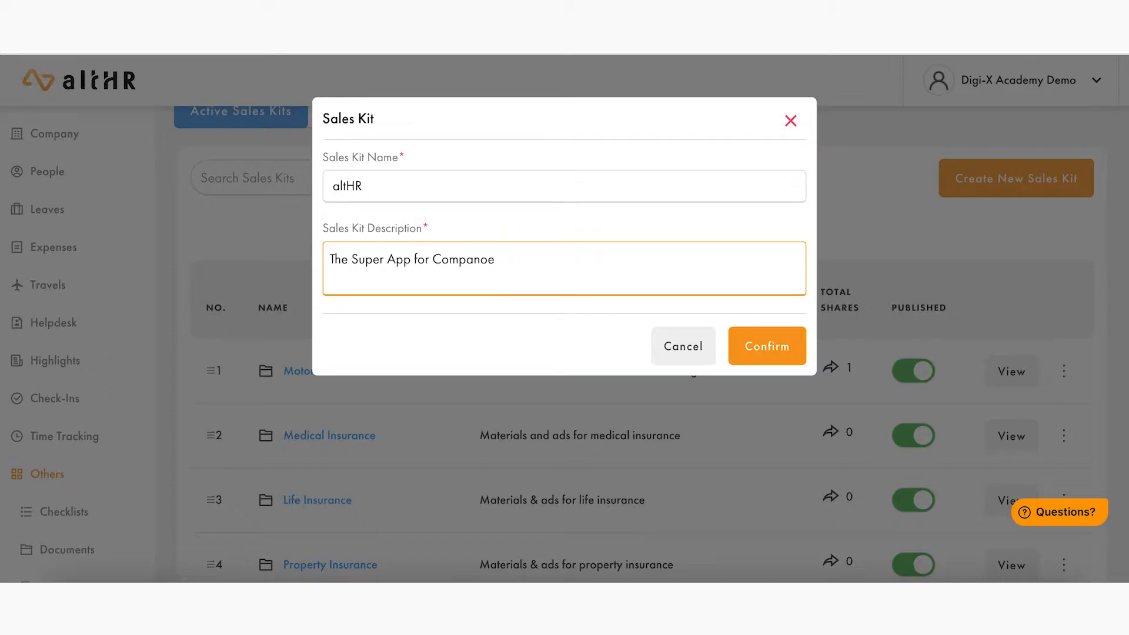
{"action": "left_click", "coordinate": [764, 348]}
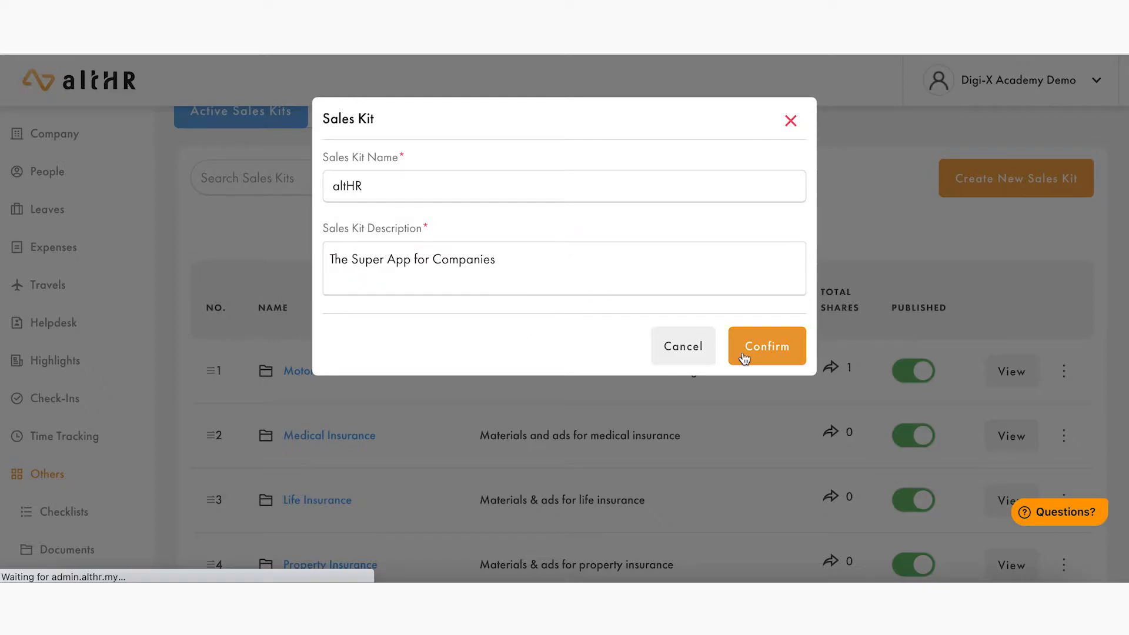
Open the altHR sales kit to show its contents
{"action": "scroll", "coordinate": [746, 353], "scroll_direction": "down", "scroll_amount": 5}
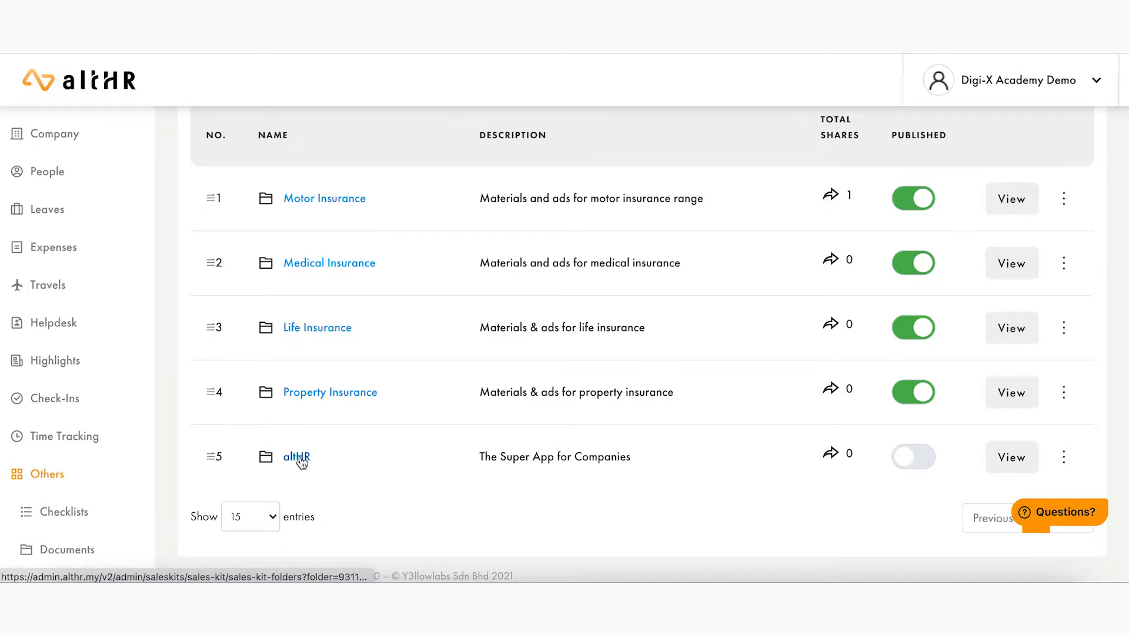
{"action": "left_click", "coordinate": [299, 458]}
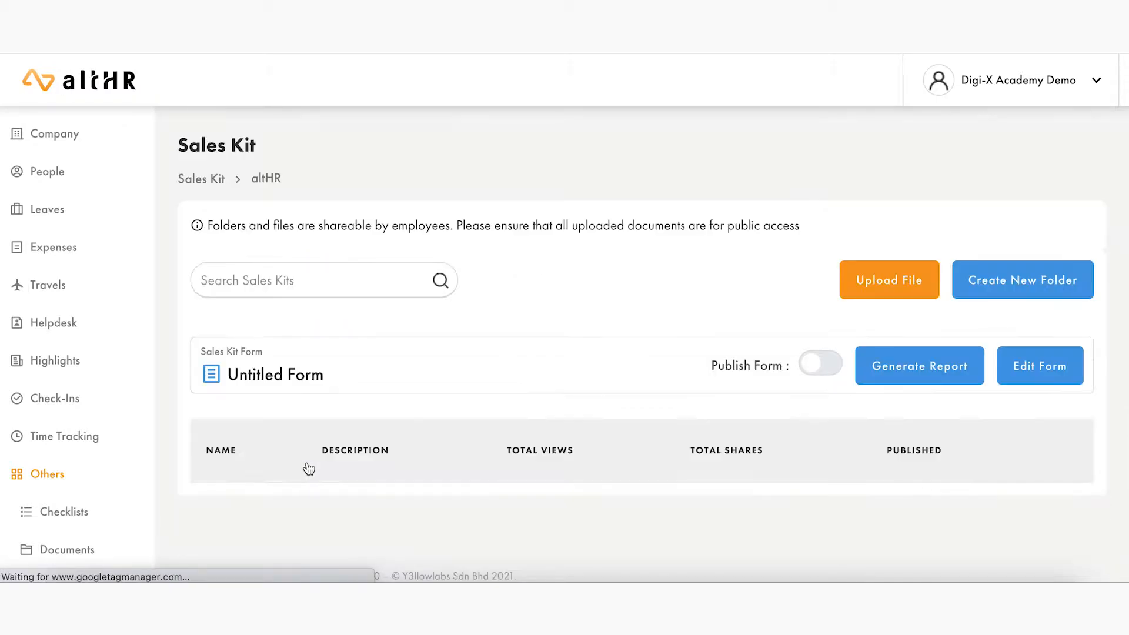
{"action": "scroll", "coordinate": [475, 334], "scroll_direction": "down", "scroll_amount": 2}
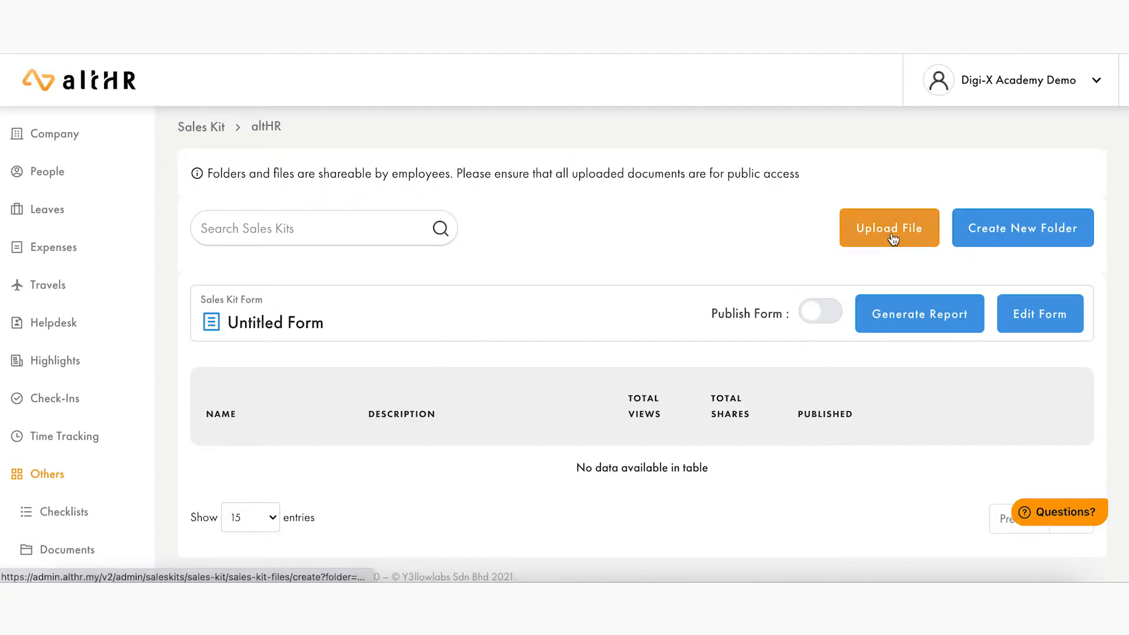
Start a new folder inside the altHR sales kit and name it "Leaves Module"
{"action": "left_click", "coordinate": [1011, 234]}
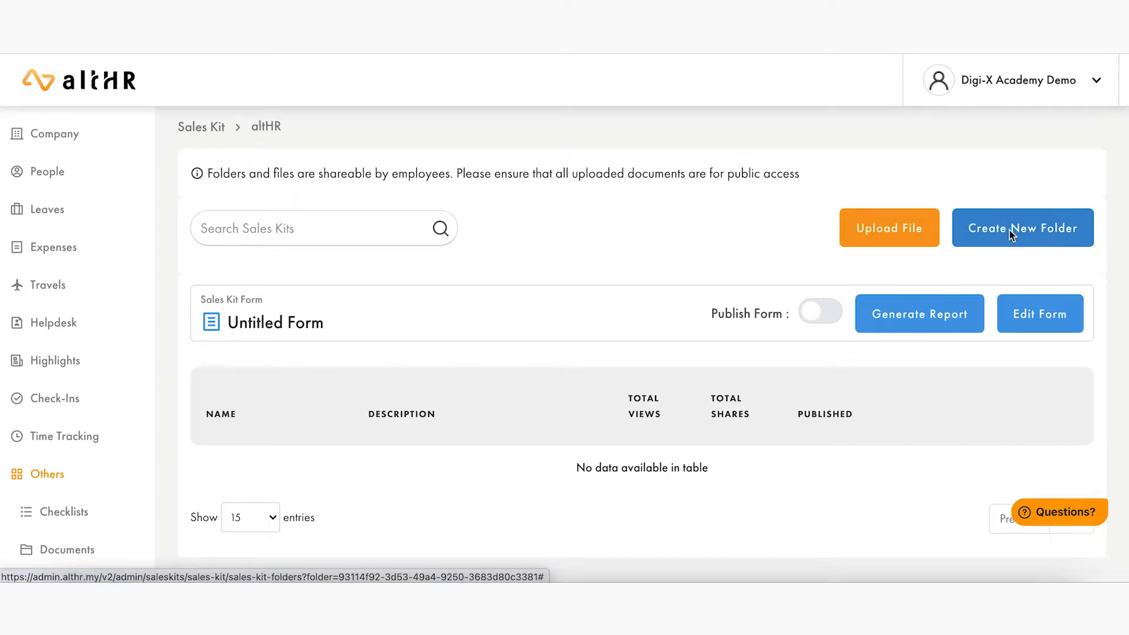
{"action": "left_click", "coordinate": [525, 178]}
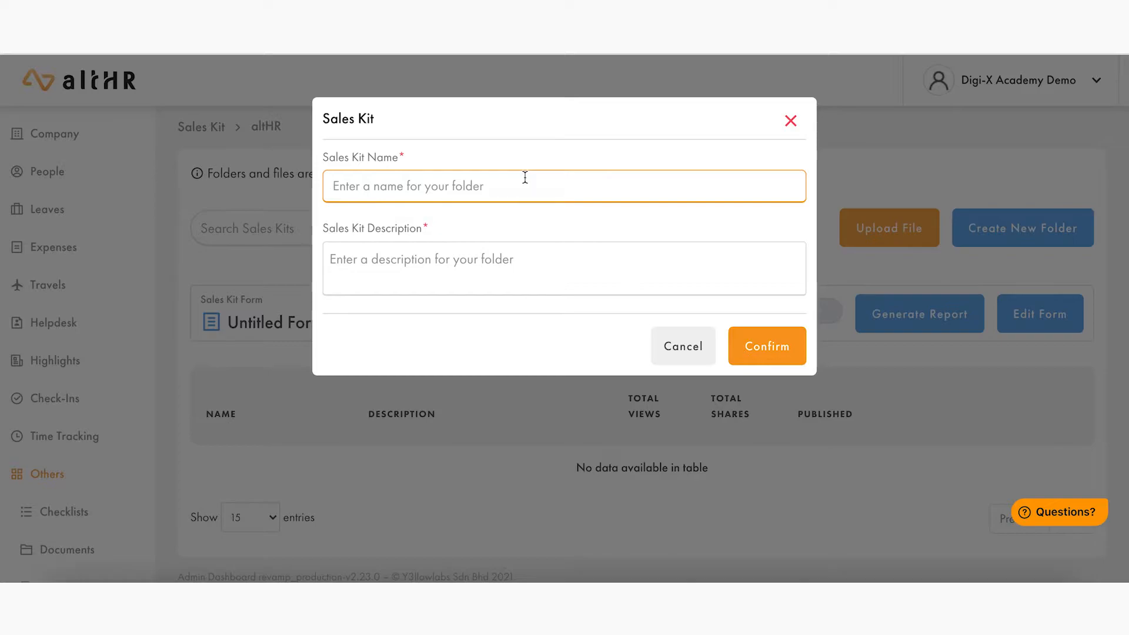
{"action": "type", "text": "Le"}
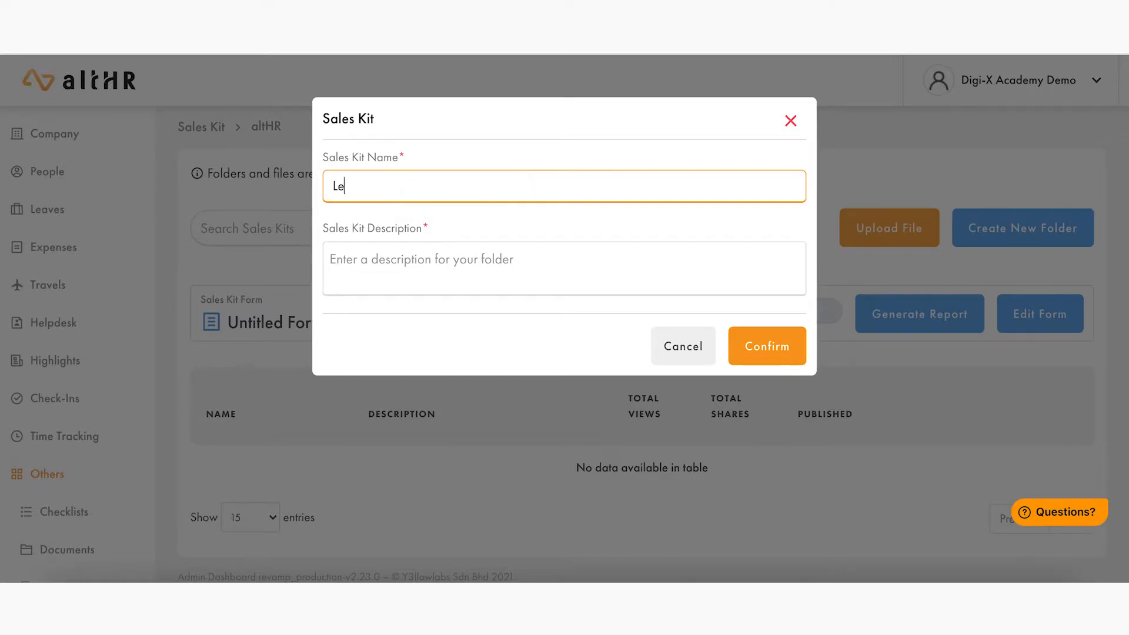
{"action": "type", "text": "aves Module"}
Give the Leaves Module folder the description "To explain the Leaves Module" and save it
{"action": "left_click", "coordinate": [525, 257]}
{"action": "type", "text": "To example"}
{"action": "key", "text": "BackSpace"}
{"action": "key", "text": "BackSpace"}
{"action": "key", "text": "BackSpace"}
{"action": "key", "text": "BackSpace"}
{"action": "type", "text": "plain the Leaves Mopd"}
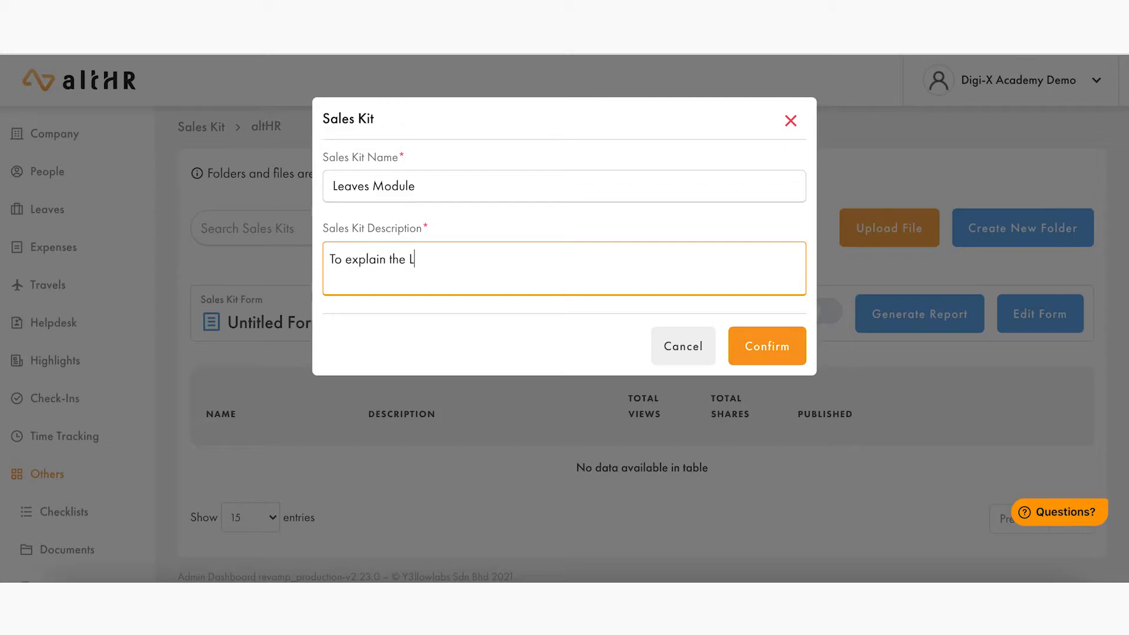
{"action": "key", "text": "BackSpace"}
{"action": "key", "text": "BackSpace"}
{"action": "type", "text": "dule"}
{"action": "left_click", "coordinate": [778, 352]}
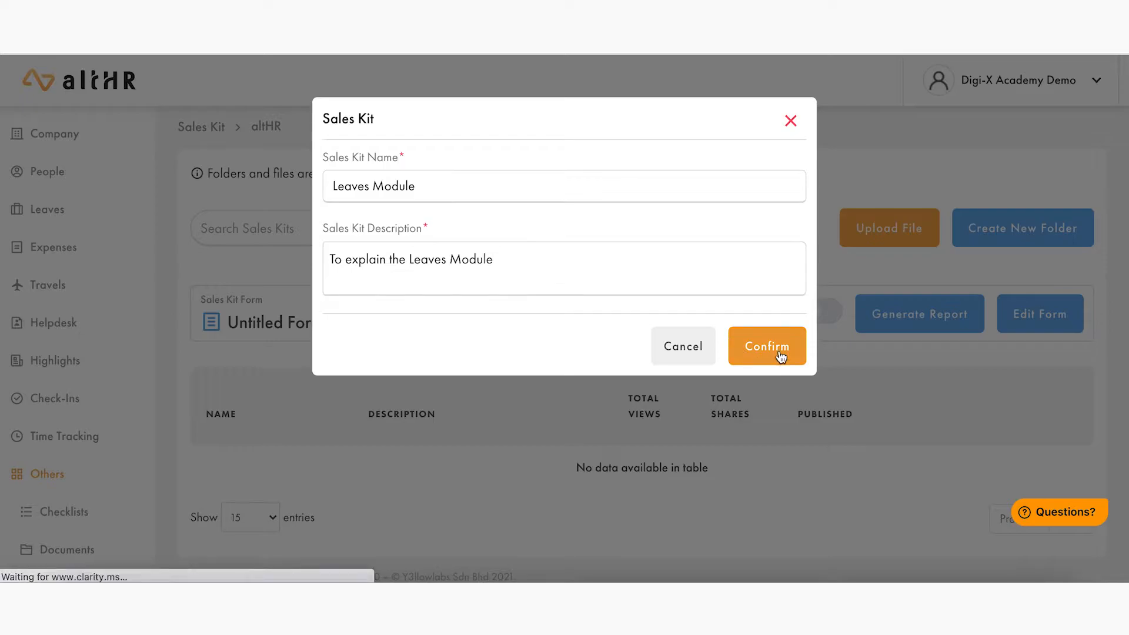
Create another folder named "Expense Module" with the description "To explain the Expenses Module"
{"action": "scroll", "coordinate": [539, 327], "scroll_direction": "down", "scroll_amount": 3}
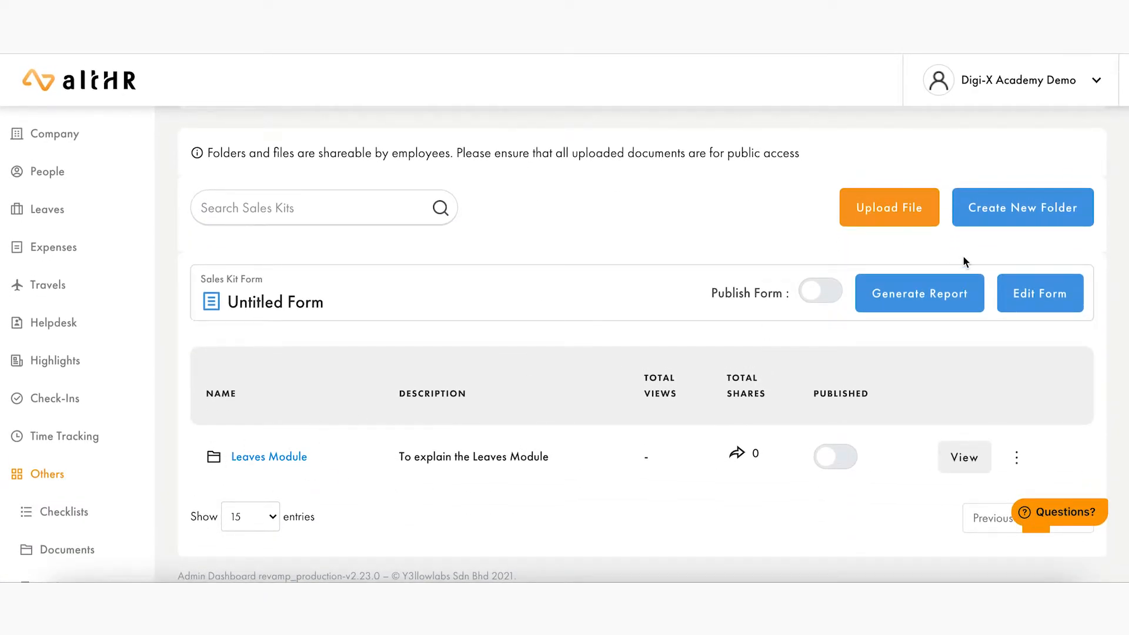
{"action": "left_click", "coordinate": [1012, 220]}
{"action": "left_click", "coordinate": [392, 187]}
{"action": "type", "text": "Expense Module"}
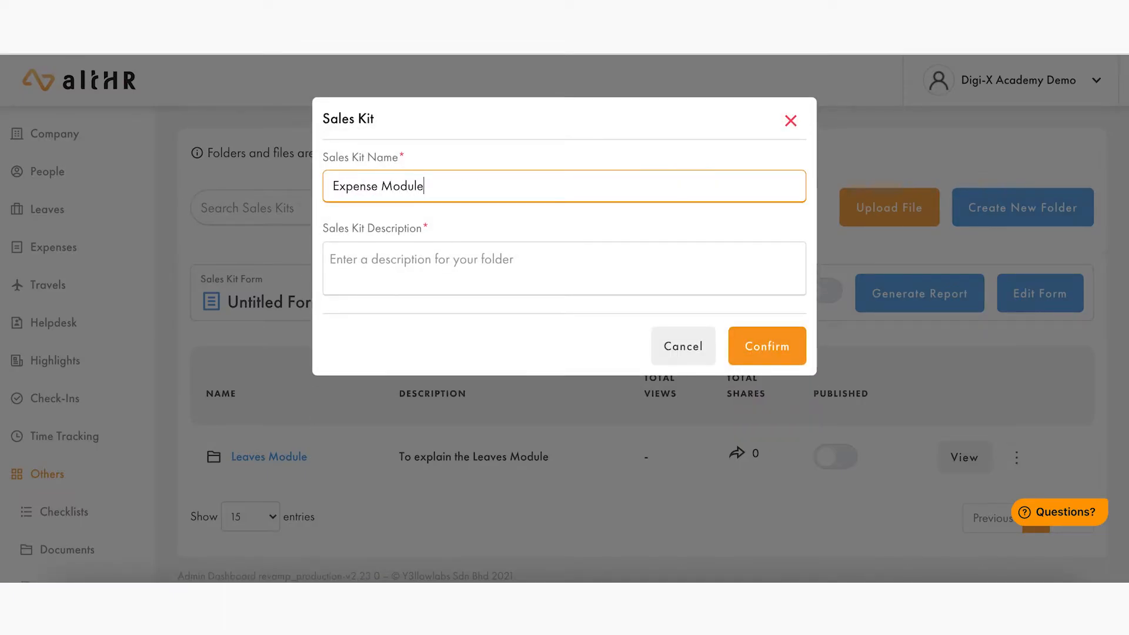
{"action": "key", "text": "Tab"}
{"action": "type", "text": "To "}
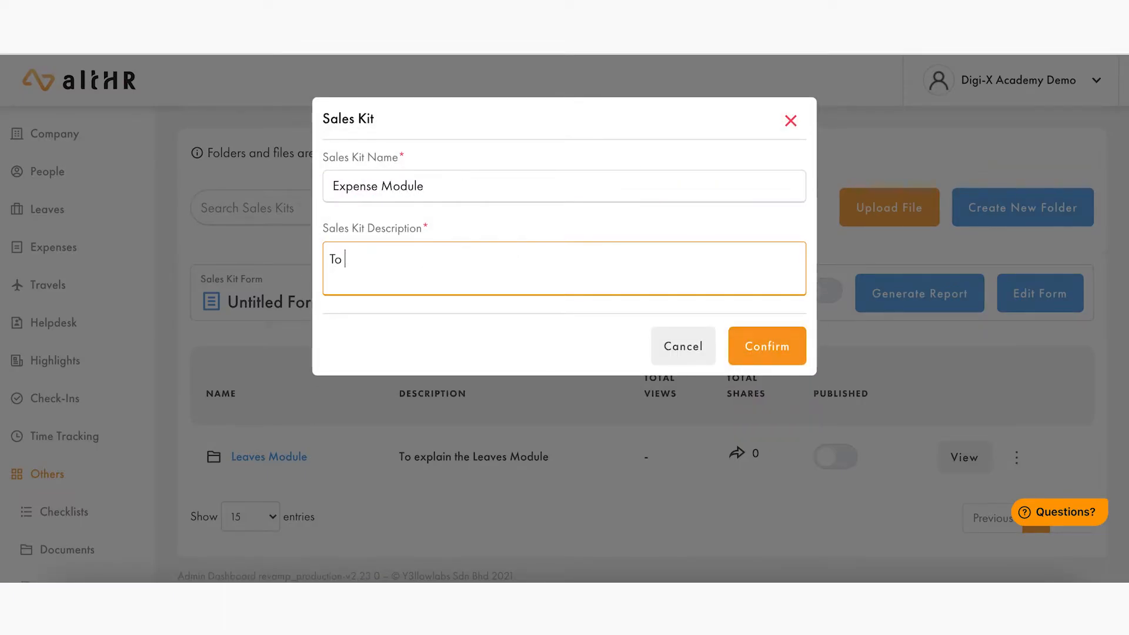
{"action": "type", "text": "explain the Expenses Module"}
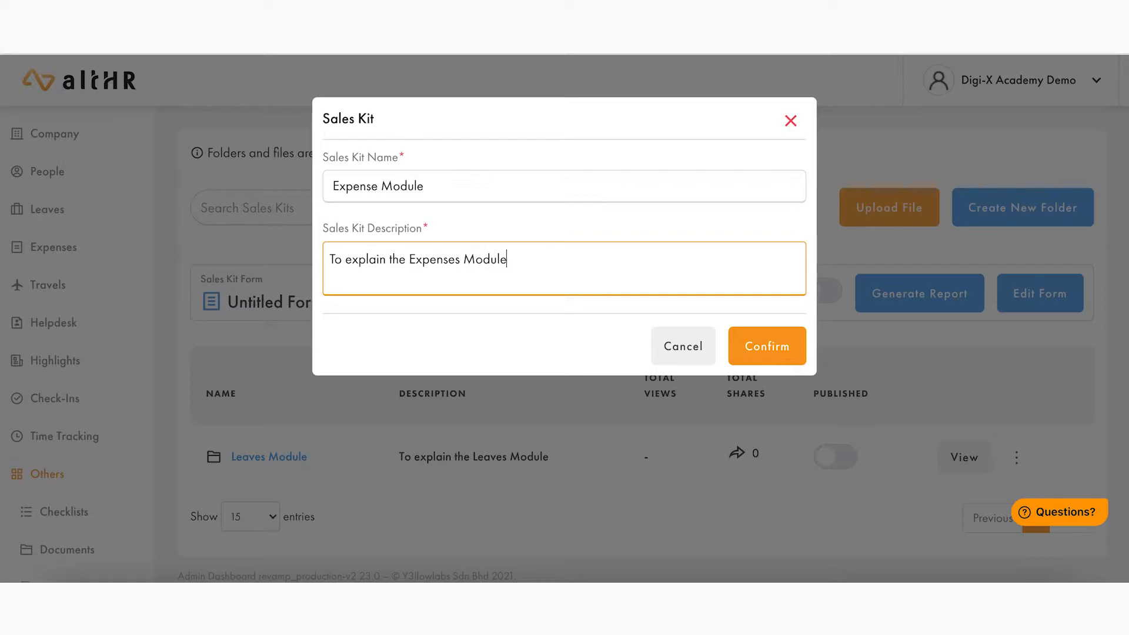
{"action": "left_click", "coordinate": [747, 345]}
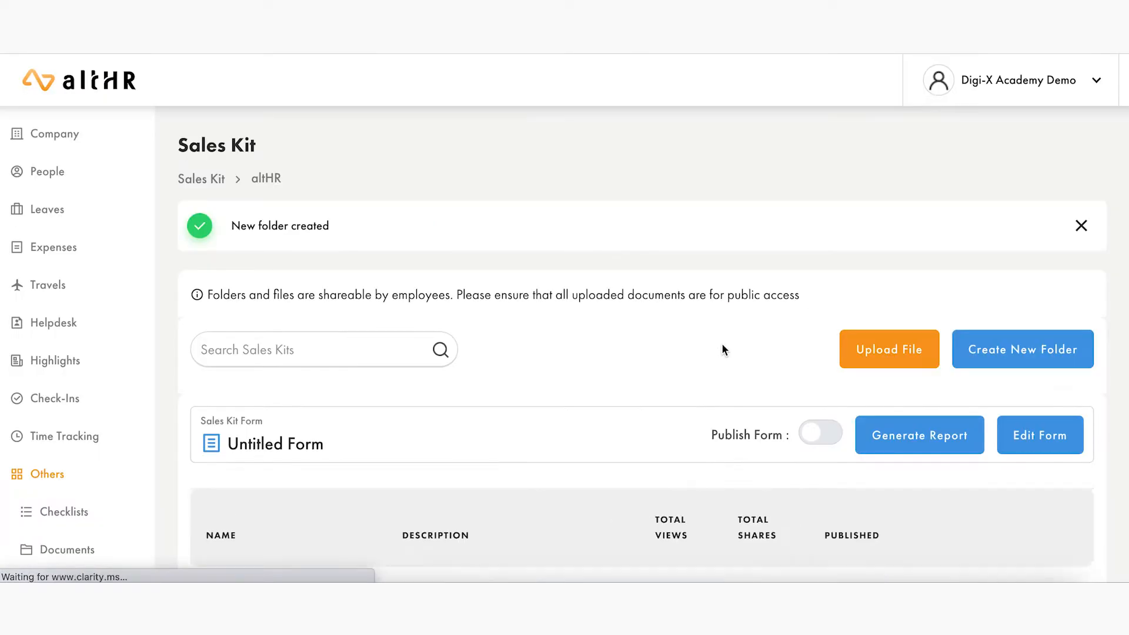
Start a file upload in the altHR sales kit and name the file "altHR Product Overview"
{"action": "scroll", "coordinate": [657, 358], "scroll_direction": "down", "scroll_amount": 4}
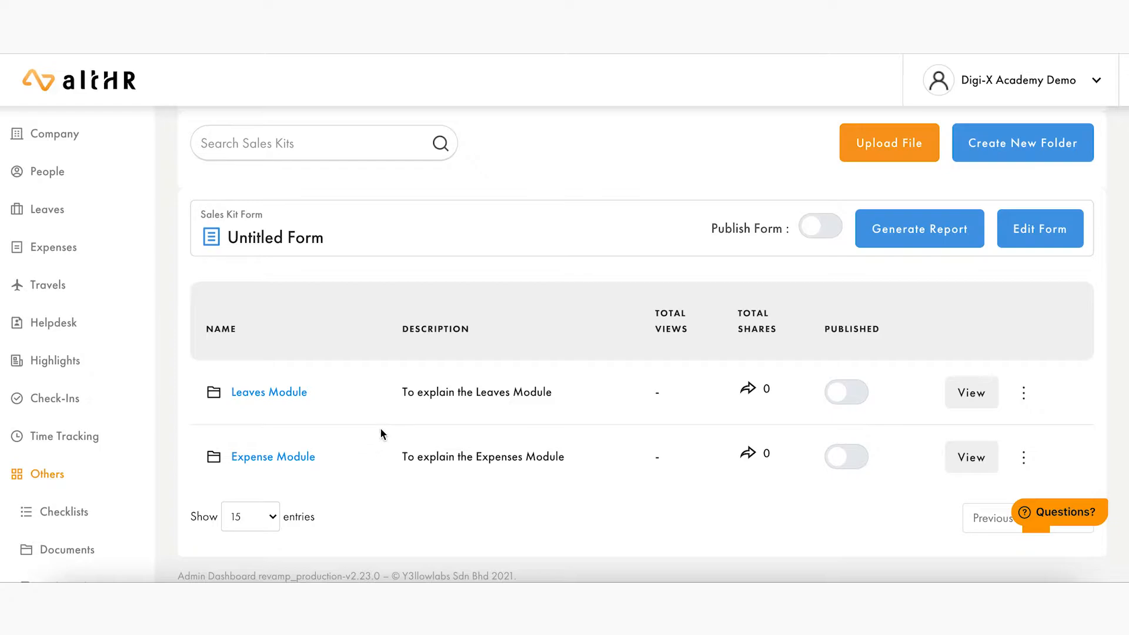
{"action": "left_click", "coordinate": [879, 154]}
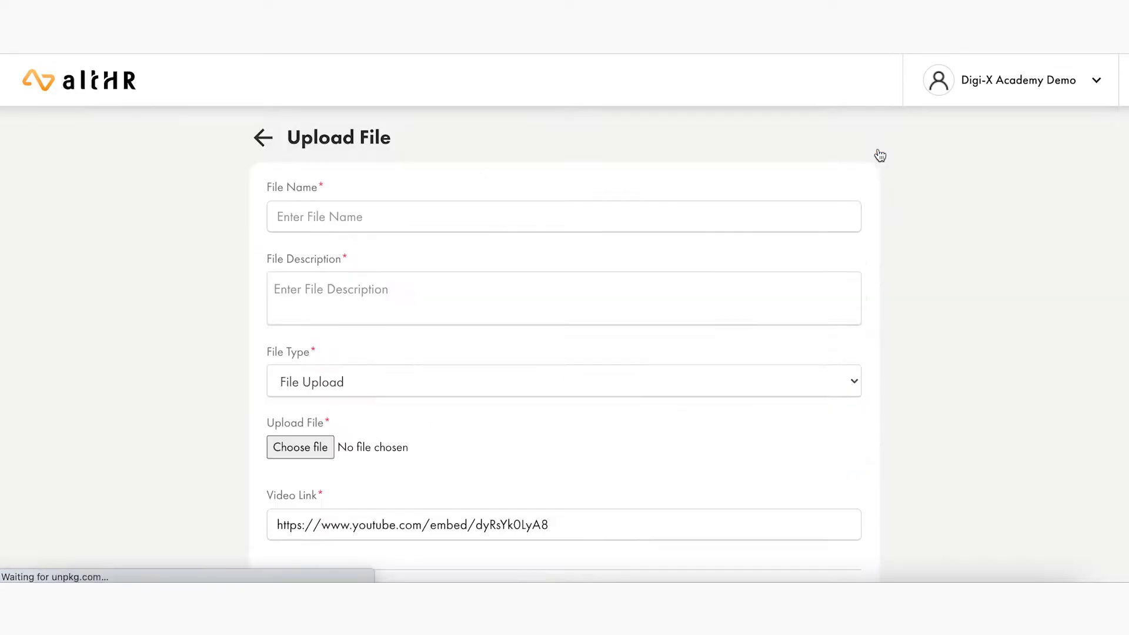
{"action": "left_click", "coordinate": [555, 218]}
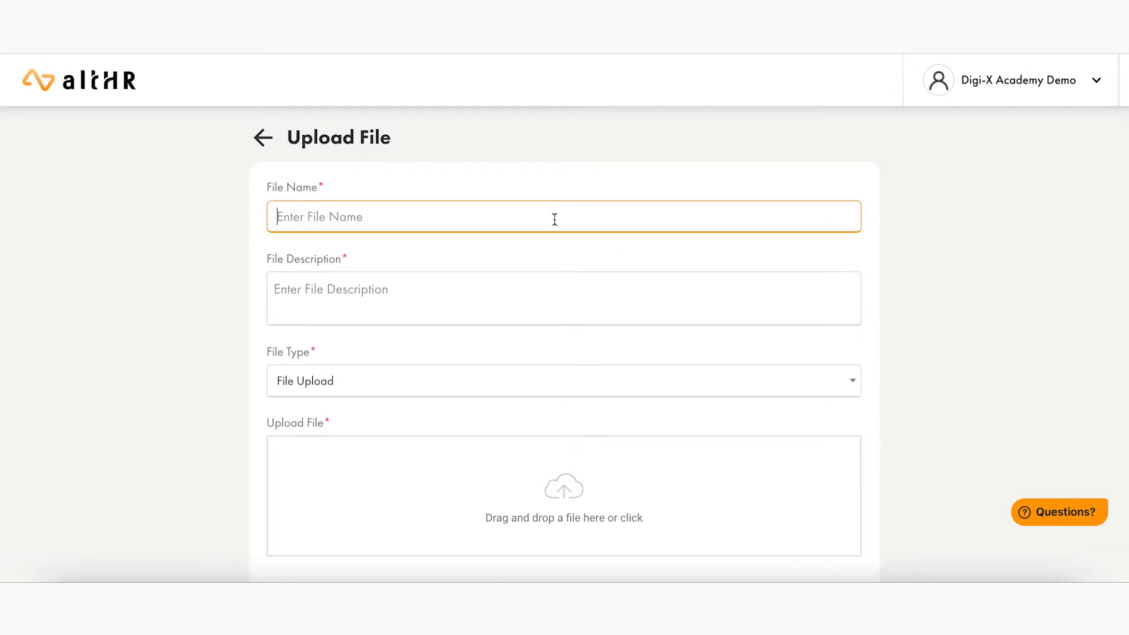
{"action": "type", "text": "altHR Product Overview"}
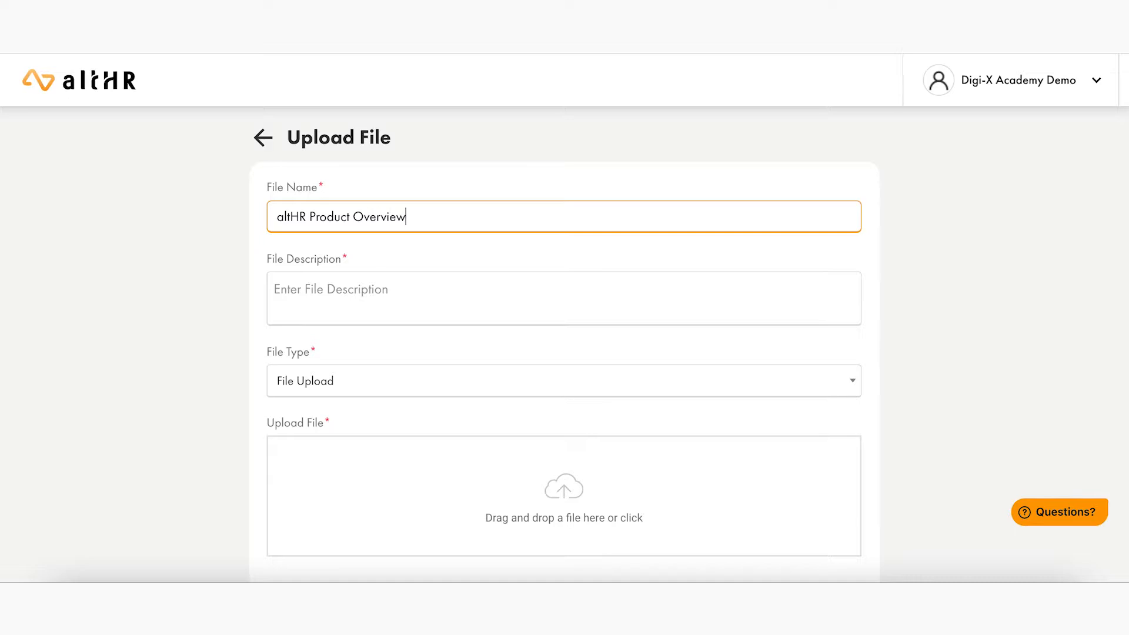
Copy the file name "altHR Product Overview" into the file description
{"action": "left_click", "coordinate": [507, 284]}
{"action": "left_click", "coordinate": [411, 230]}
{"action": "key", "text": "ctrl+a"}
{"action": "key", "text": "ctrl+c"}
{"action": "left_click", "coordinate": [393, 310]}
{"action": "key", "text": "ctrl+v"}
Keep File Upload as the file type and upload "Digi-X Cycle Based Plans.jpg" from the Downloads folder
{"action": "scroll", "coordinate": [532, 269], "scroll_direction": "down", "scroll_amount": 2}
{"action": "left_click", "coordinate": [333, 304]}
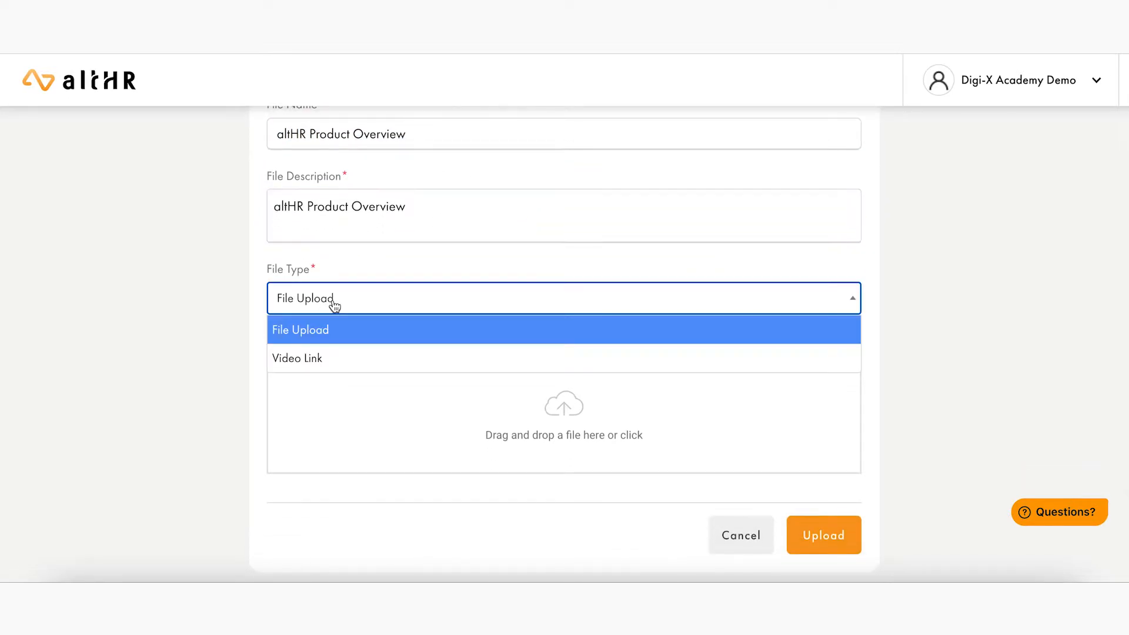
{"action": "left_click", "coordinate": [341, 332]}
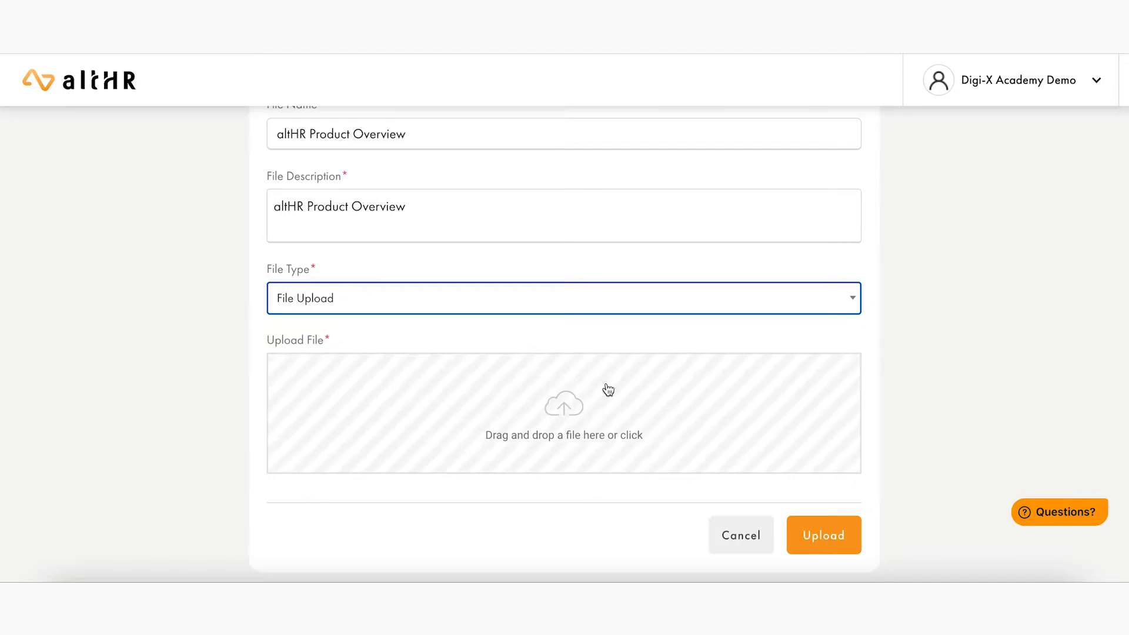
{"action": "left_click", "coordinate": [670, 382]}
{"action": "left_click", "coordinate": [669, 380]}
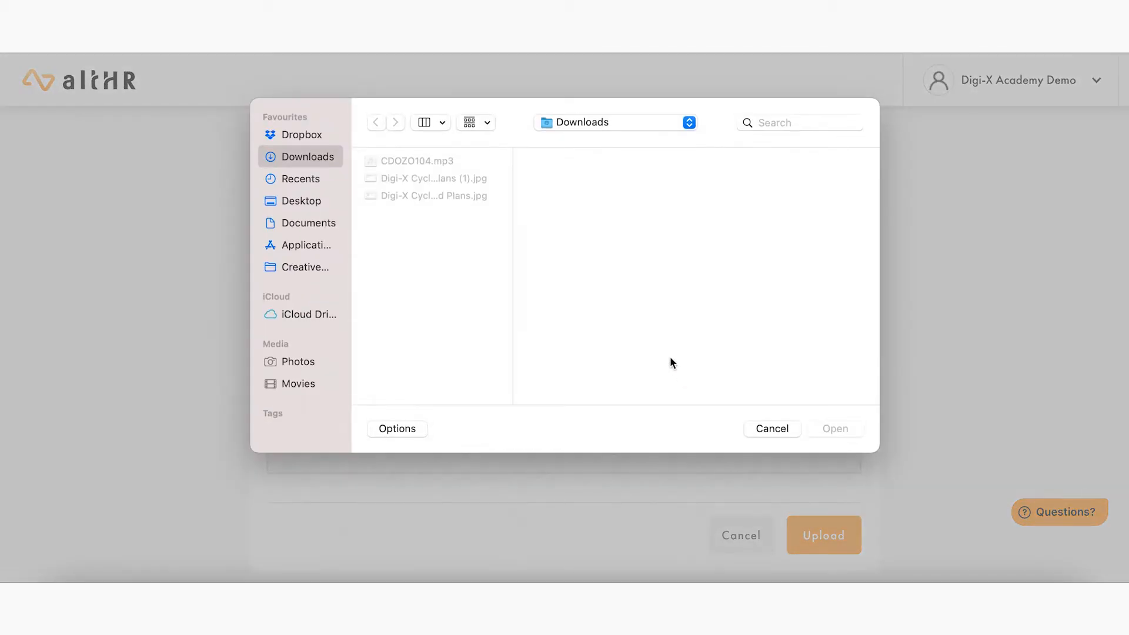
{"action": "left_click", "coordinate": [458, 200]}
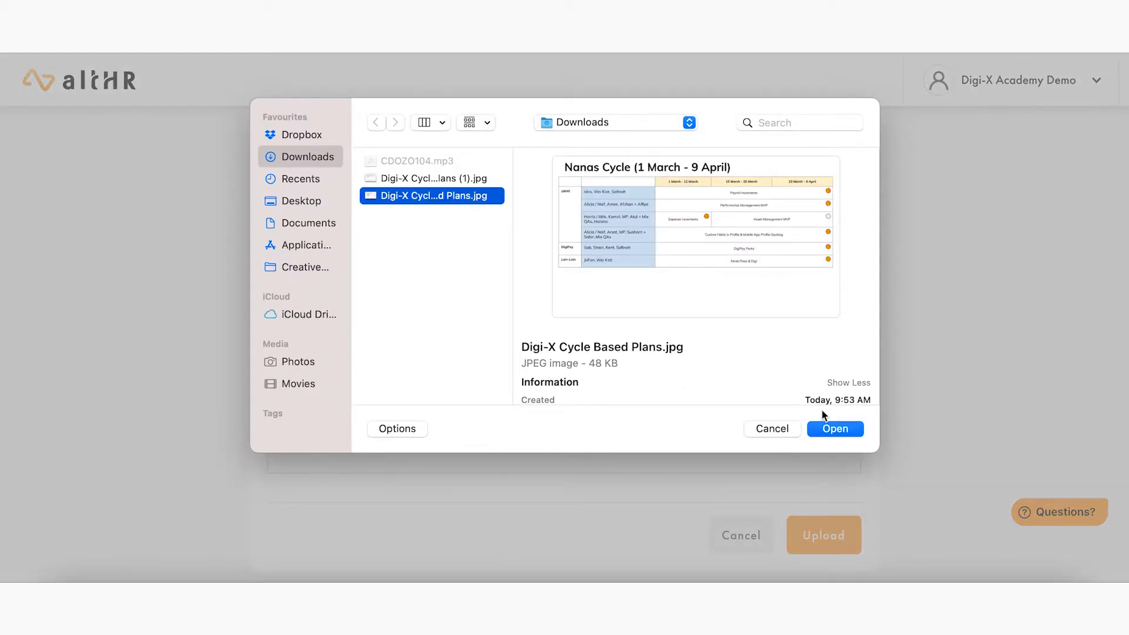
{"action": "double_click", "coordinate": [460, 200]}
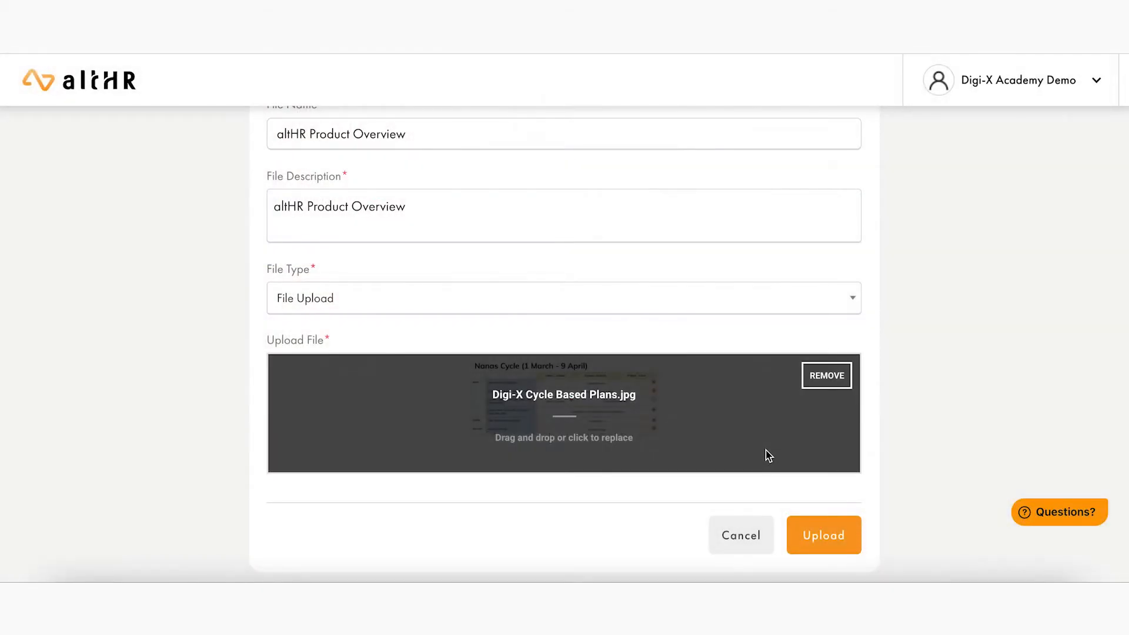
{"action": "left_click", "coordinate": [824, 538]}
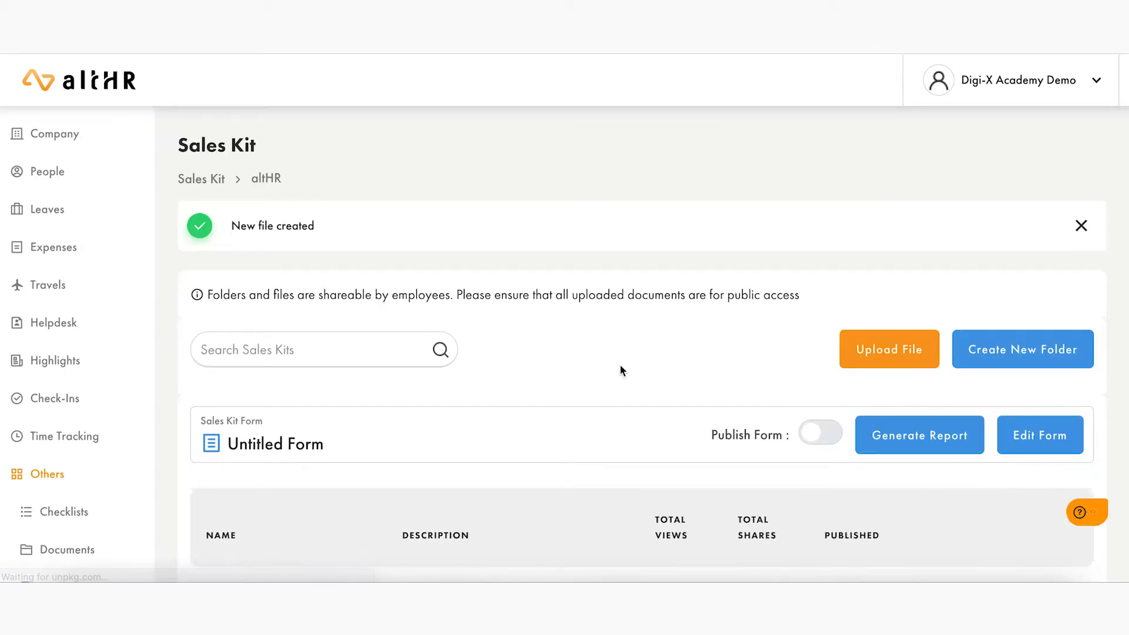
Open the Leaves Module folder and start a file upload there with the file name "altHR Leaves Module Overview"
{"action": "scroll", "coordinate": [624, 366], "scroll_direction": "down", "scroll_amount": 3}
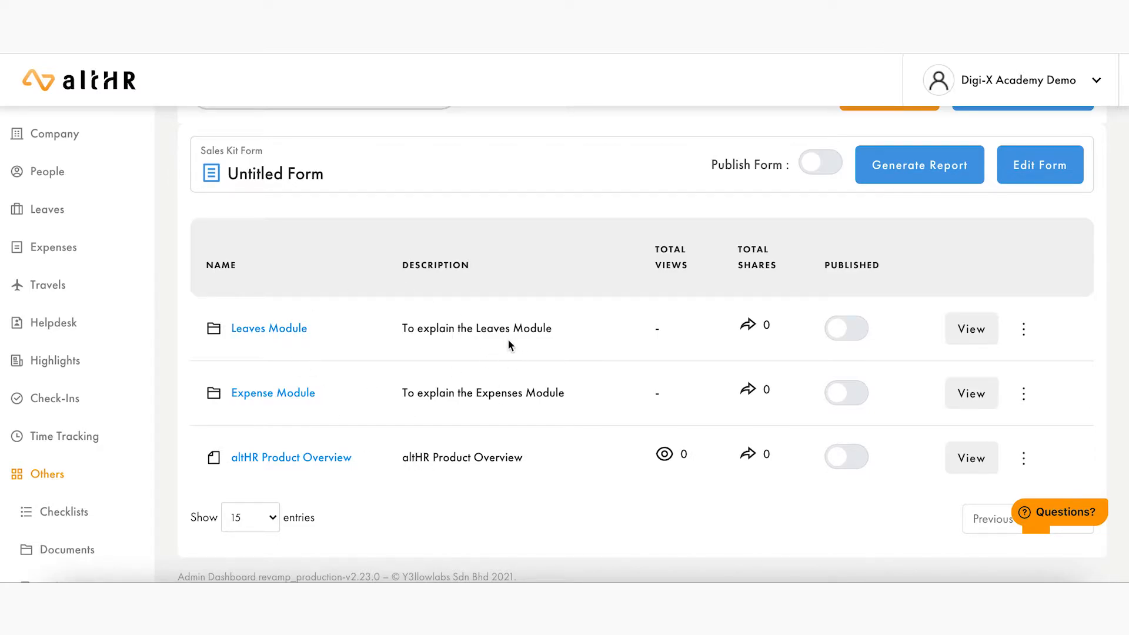
{"action": "left_click", "coordinate": [266, 330]}
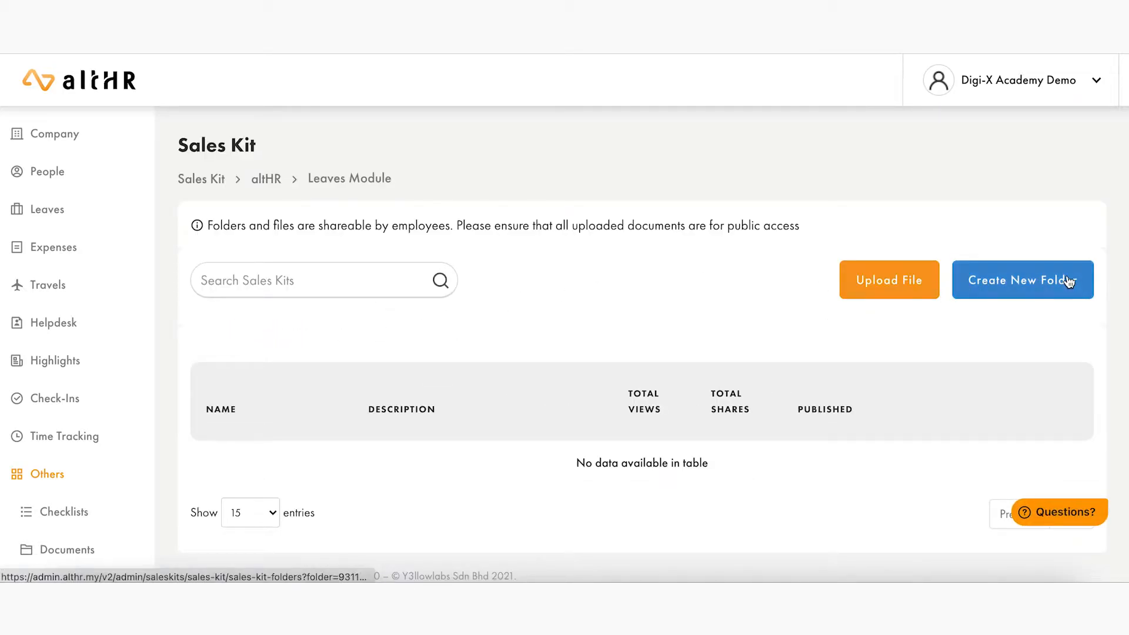
{"action": "left_click", "coordinate": [878, 287]}
{"action": "left_click", "coordinate": [474, 211]}
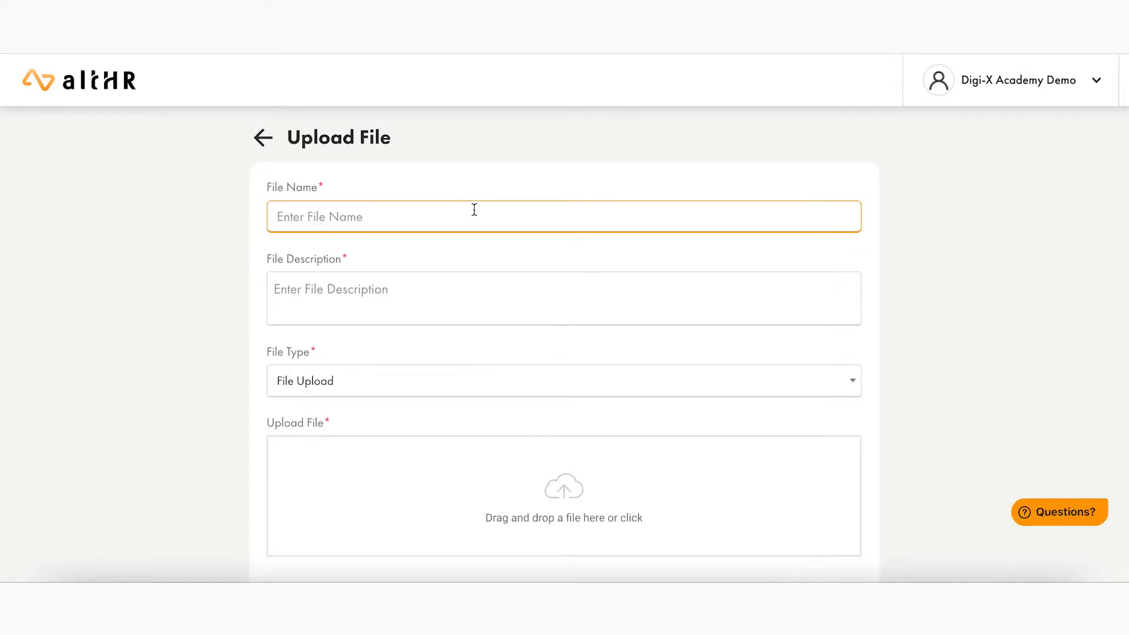
{"action": "type", "text": "altHR Leaves Module Over"}
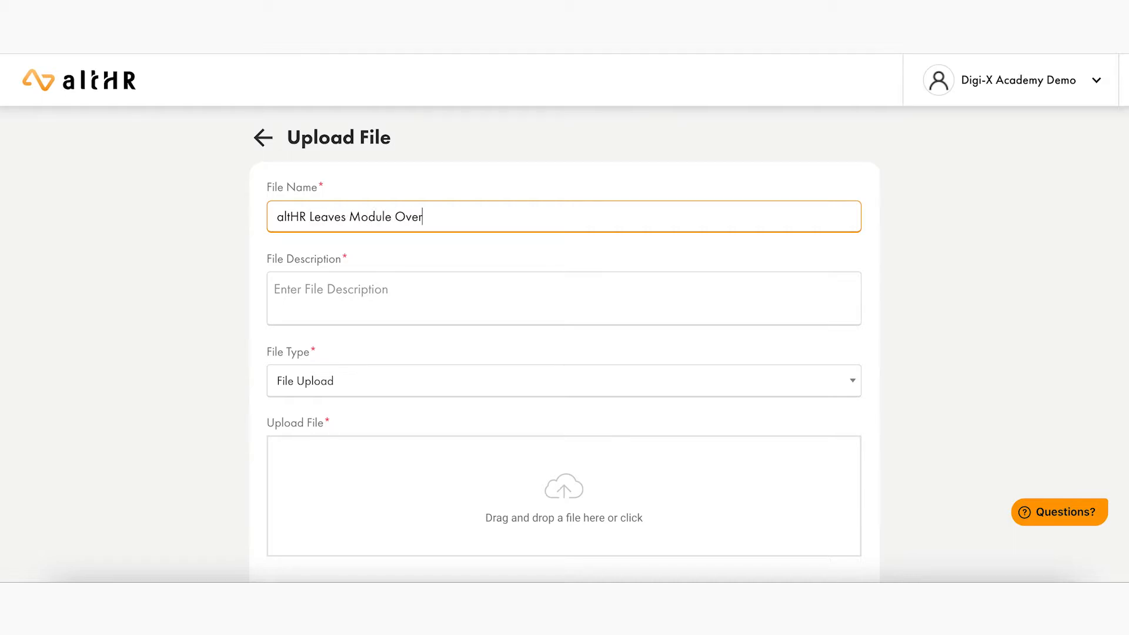
Copy the file name "altHR Leaves Module Overview" into the file description and upload the file to the Leaves Module folder
{"action": "key", "text": "ctrl+a"}
{"action": "key", "text": "ctrl+c"}
{"action": "left_click", "coordinate": [470, 297]}
{"action": "key", "text": "ctrl+v"}
{"action": "scroll", "coordinate": [474, 312], "scroll_direction": "down", "scroll_amount": 1}
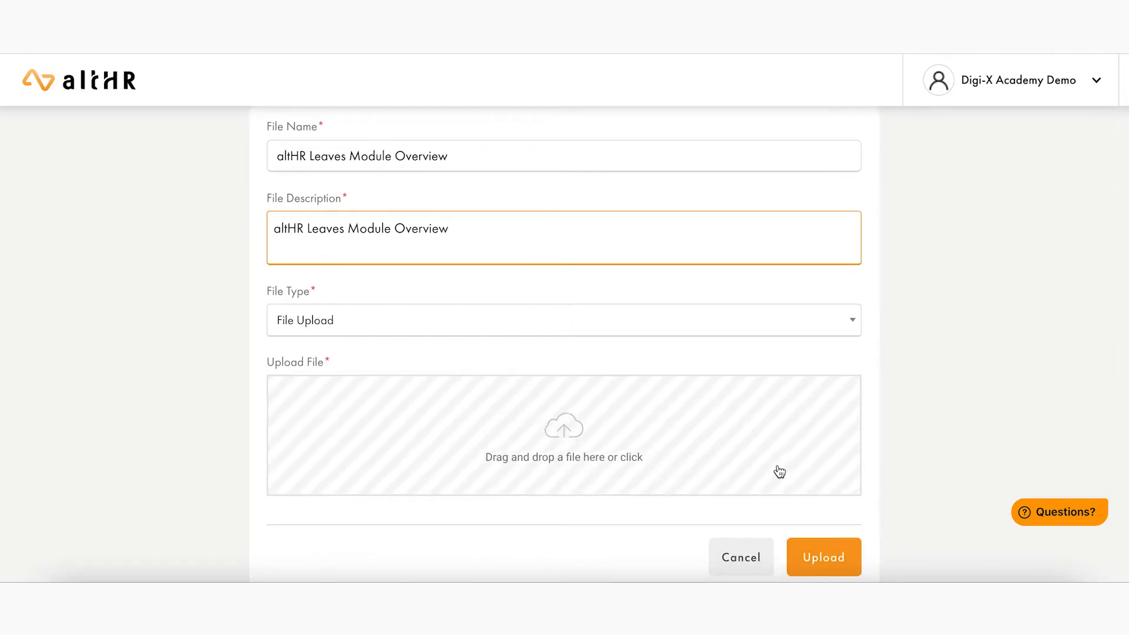
{"action": "left_click", "coordinate": [884, 565]}
{"action": "left_click_drag", "start_coordinate": [909, 503], "coordinate": [641, 459]}
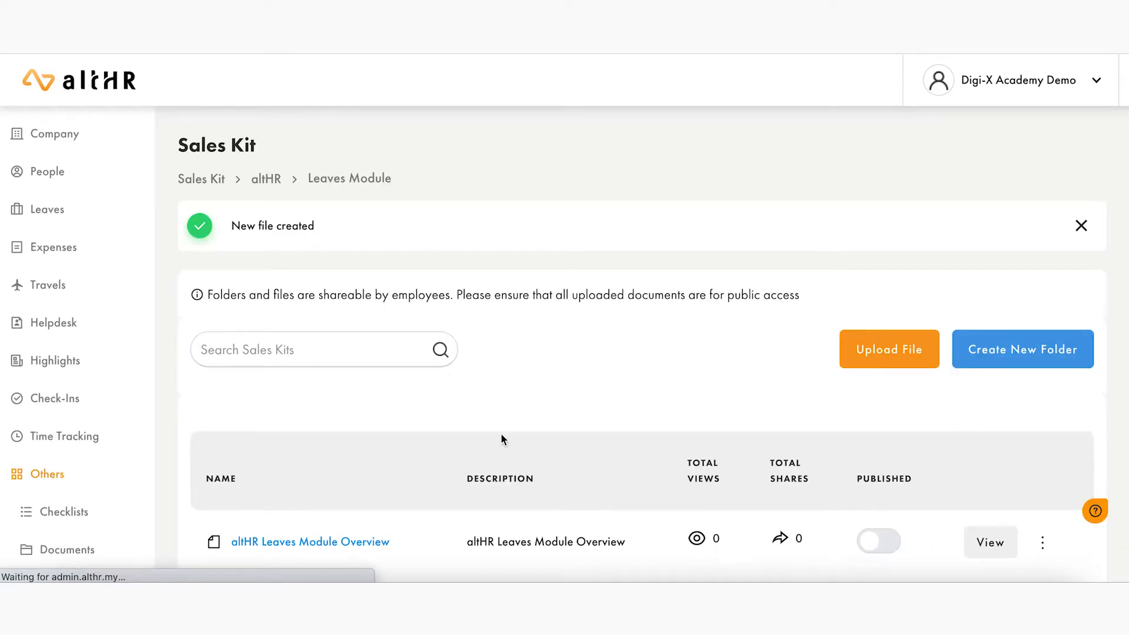
Review the uploaded file's entry in the Leaves Module folder and return to the altHR kit through the sales kit list
{"action": "scroll", "coordinate": [501, 441], "scroll_direction": "down", "scroll_amount": 1}
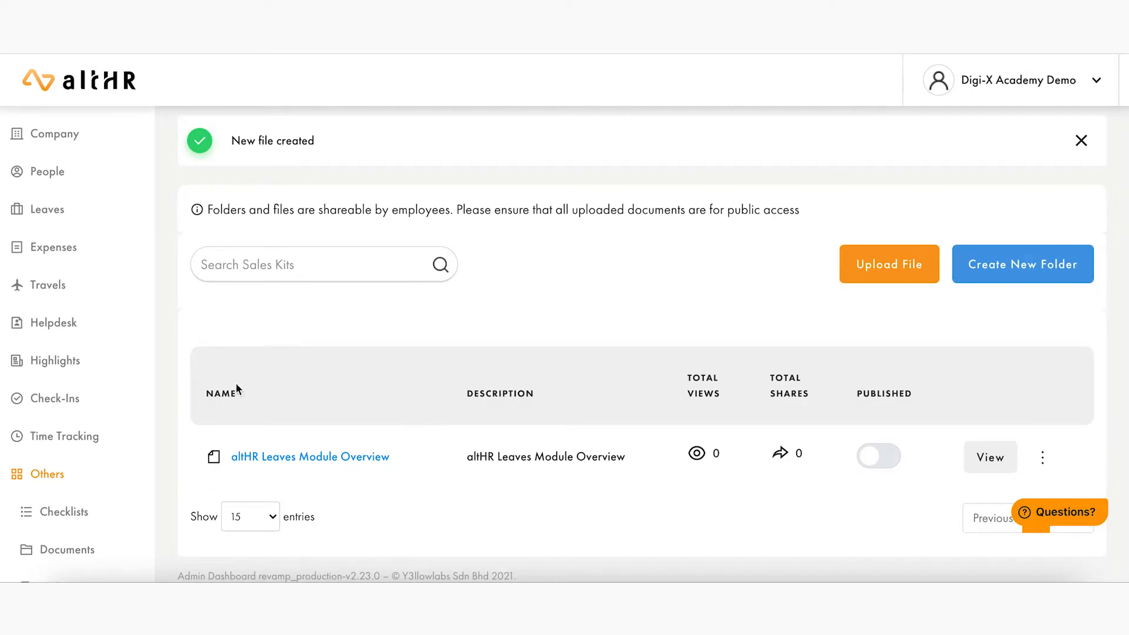
{"action": "scroll", "coordinate": [437, 360], "scroll_direction": "up", "scroll_amount": 1}
{"action": "scroll", "coordinate": [436, 359], "scroll_direction": "up", "scroll_amount": 1}
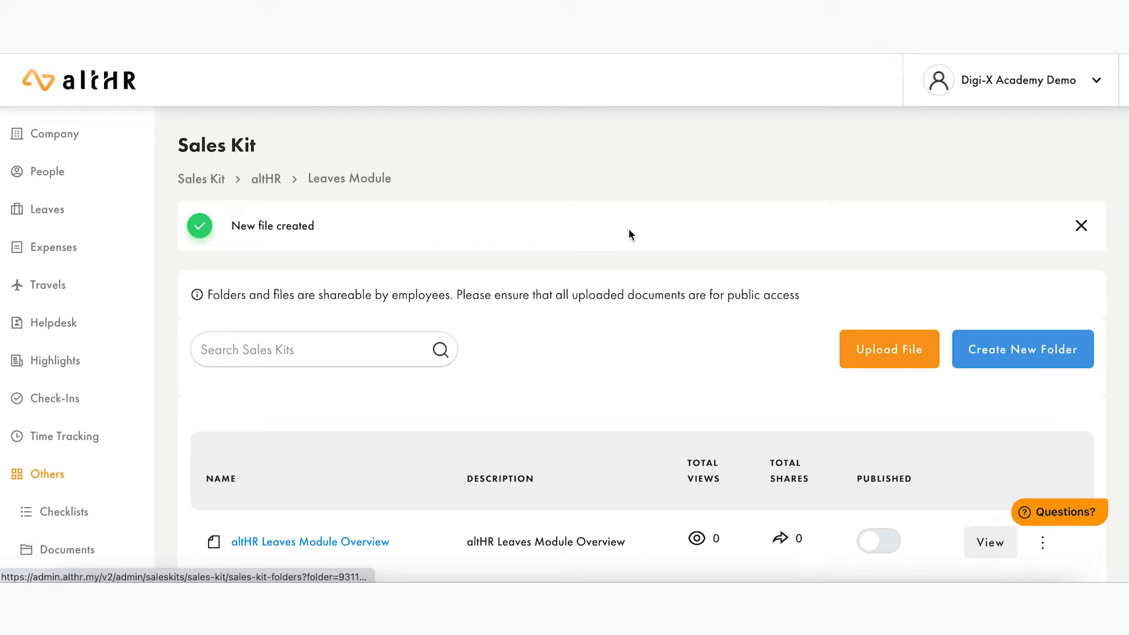
{"action": "scroll", "coordinate": [628, 228], "scroll_direction": "down", "scroll_amount": 2}
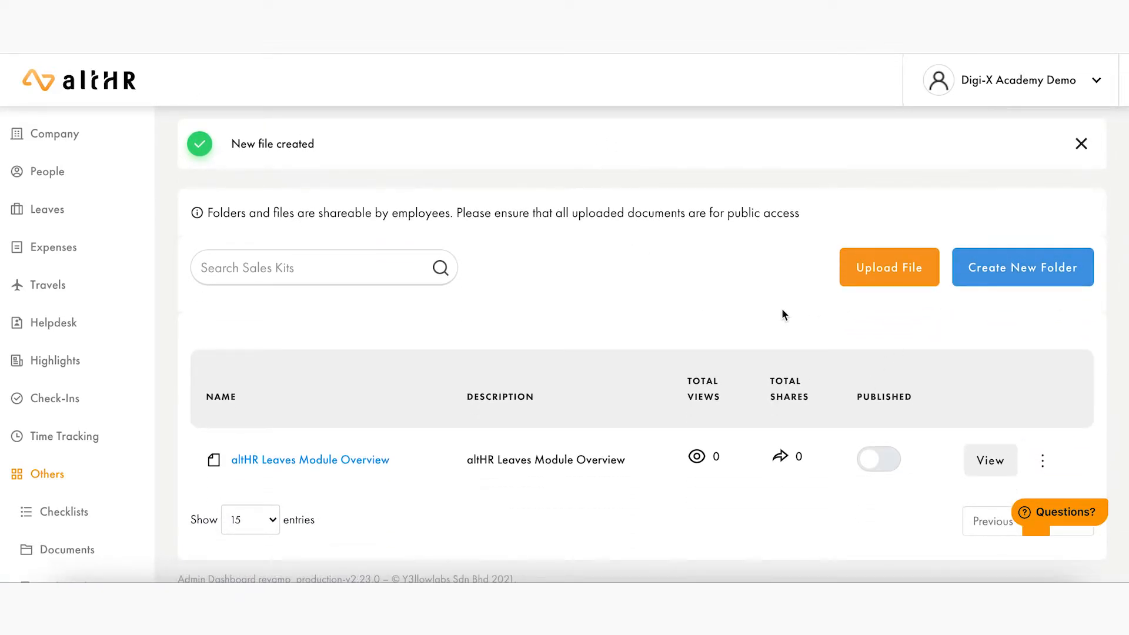
{"action": "scroll", "coordinate": [735, 312], "scroll_direction": "up", "scroll_amount": 2}
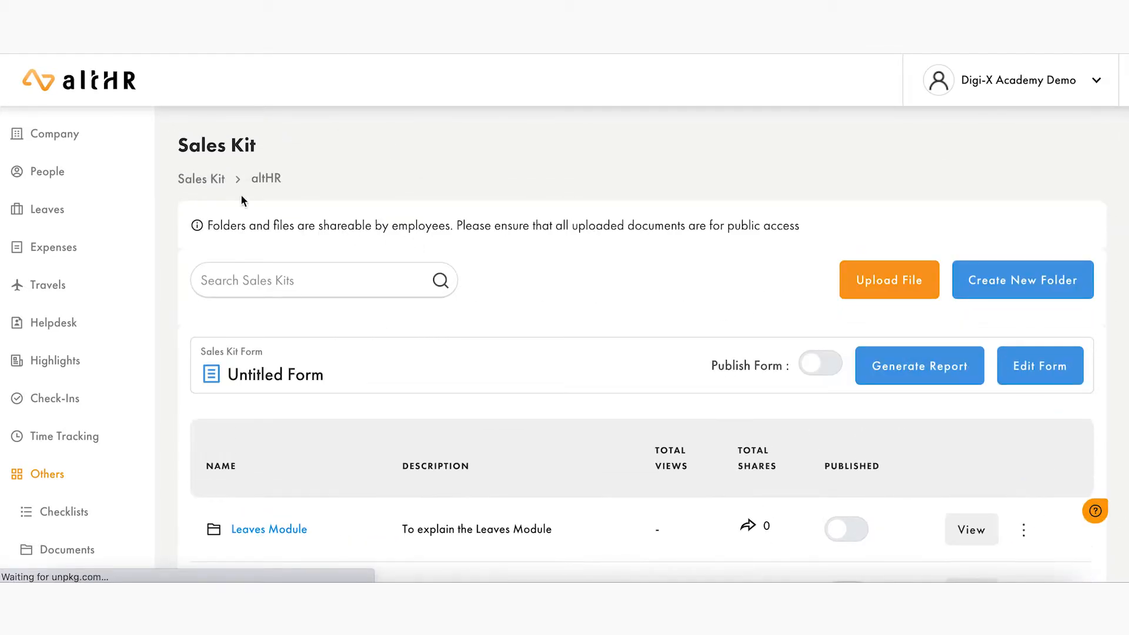
{"action": "left_click", "coordinate": [218, 179]}
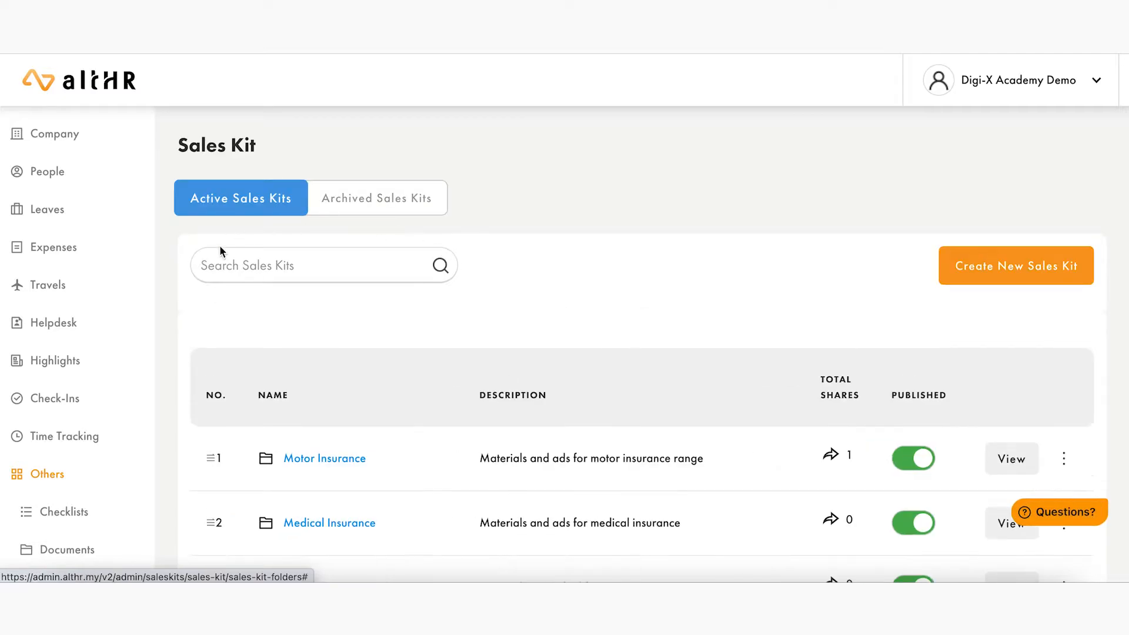
{"action": "scroll", "coordinate": [379, 271], "scroll_direction": "down", "scroll_amount": 2}
{"action": "scroll", "coordinate": [377, 270], "scroll_direction": "down", "scroll_amount": 3}
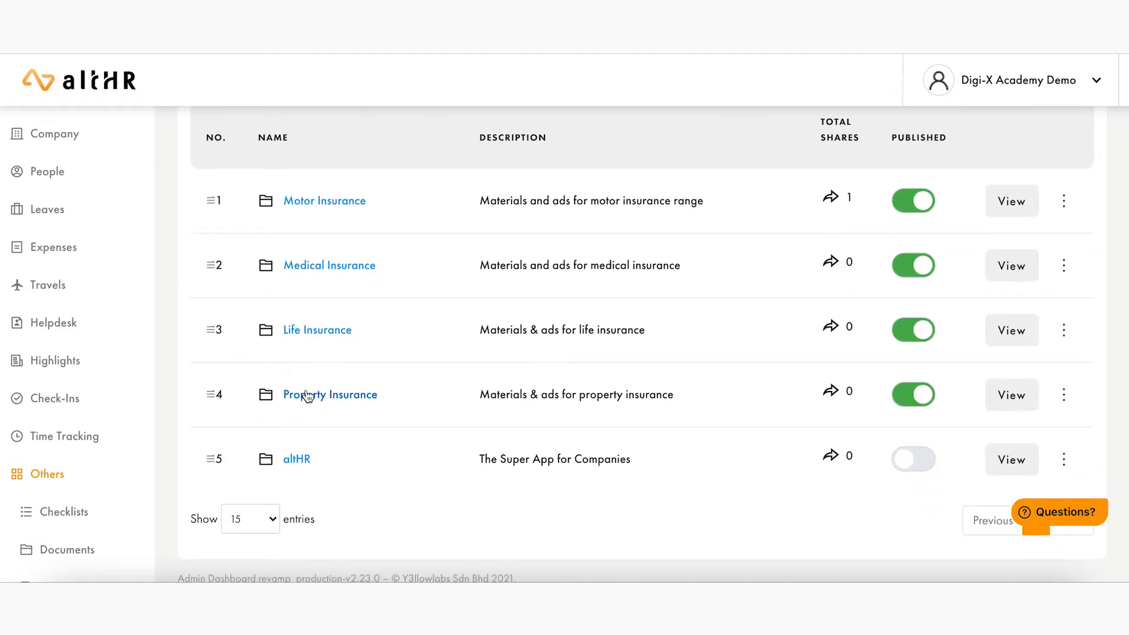
{"action": "left_click", "coordinate": [297, 460]}
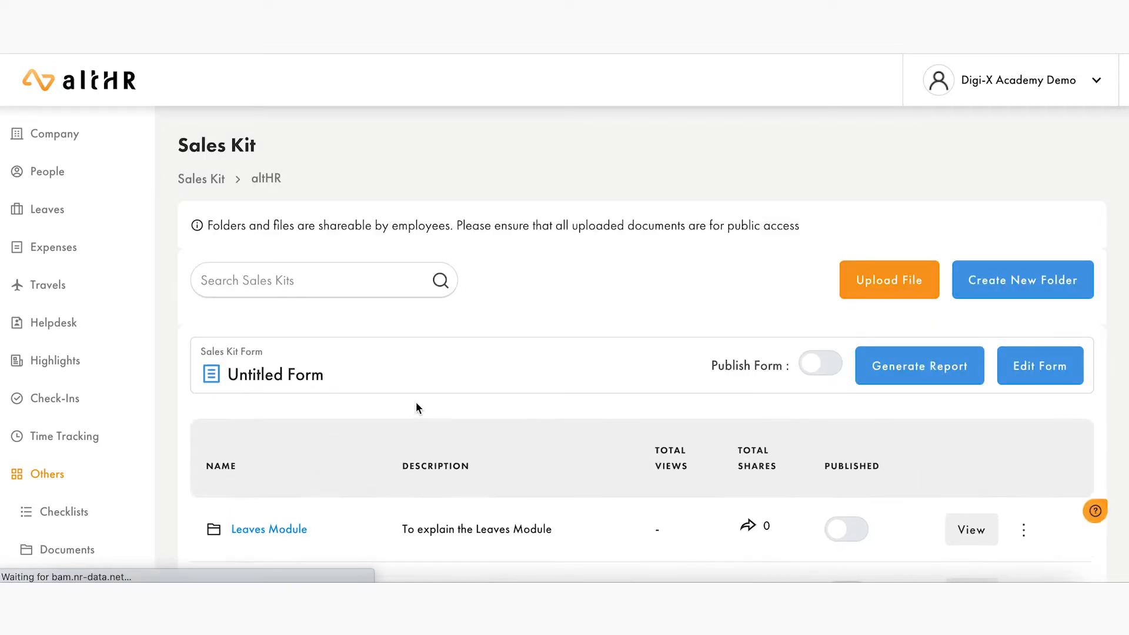
Examine the folders, the file and the form section inside the altHR sales kit
{"action": "scroll", "coordinate": [417, 369], "scroll_direction": "down", "scroll_amount": 1}
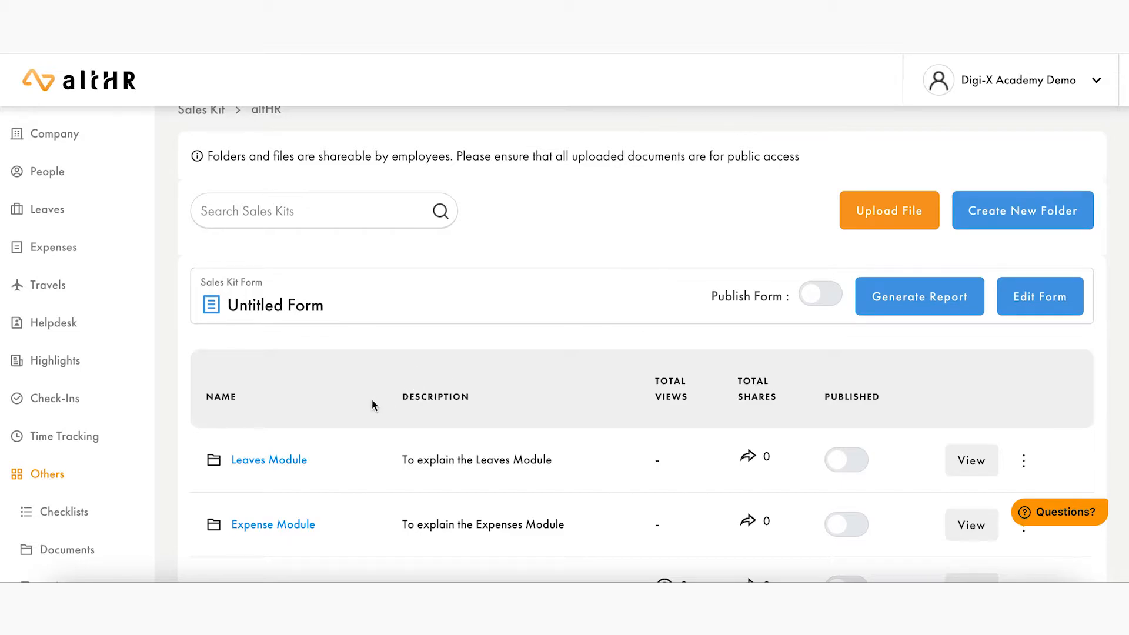
{"action": "scroll", "coordinate": [371, 400], "scroll_direction": "down", "scroll_amount": 1}
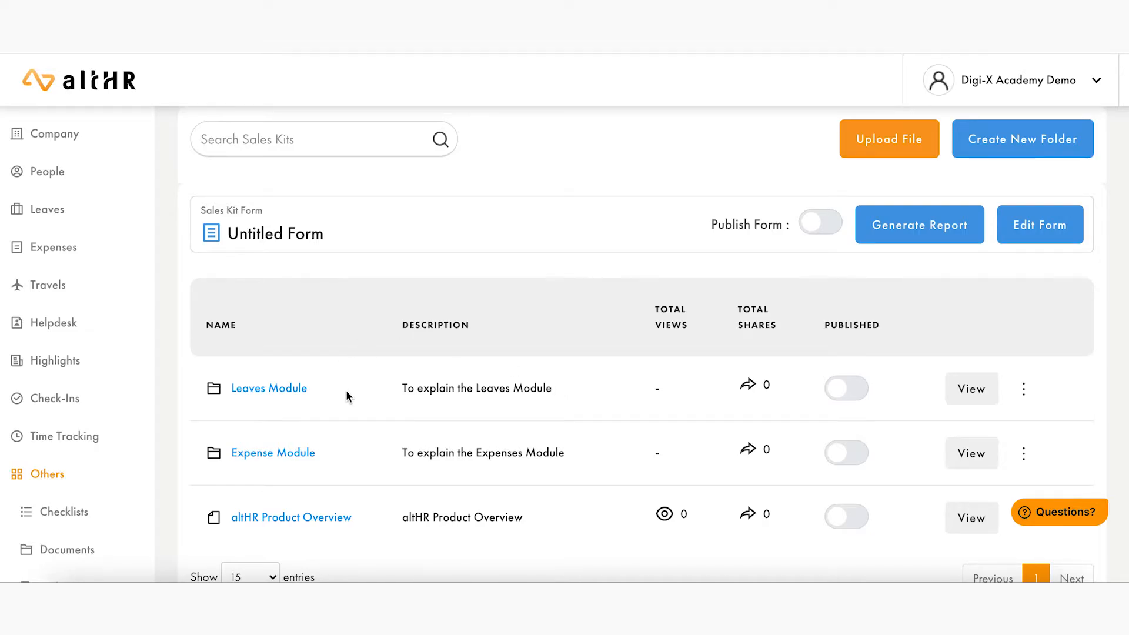
{"action": "scroll", "coordinate": [346, 390], "scroll_direction": "down", "scroll_amount": 1}
{"action": "scroll", "coordinate": [512, 329], "scroll_direction": "up", "scroll_amount": 2}
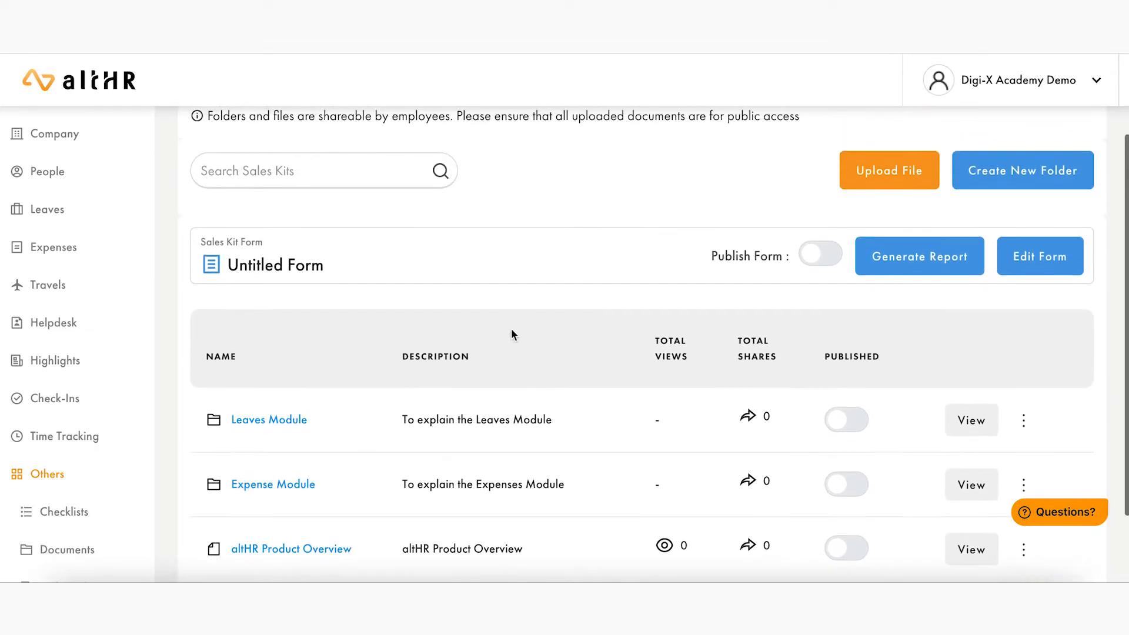
{"action": "scroll", "coordinate": [498, 335], "scroll_direction": "up", "scroll_amount": 1}
{"action": "scroll", "coordinate": [499, 335], "scroll_direction": "down", "scroll_amount": 2}
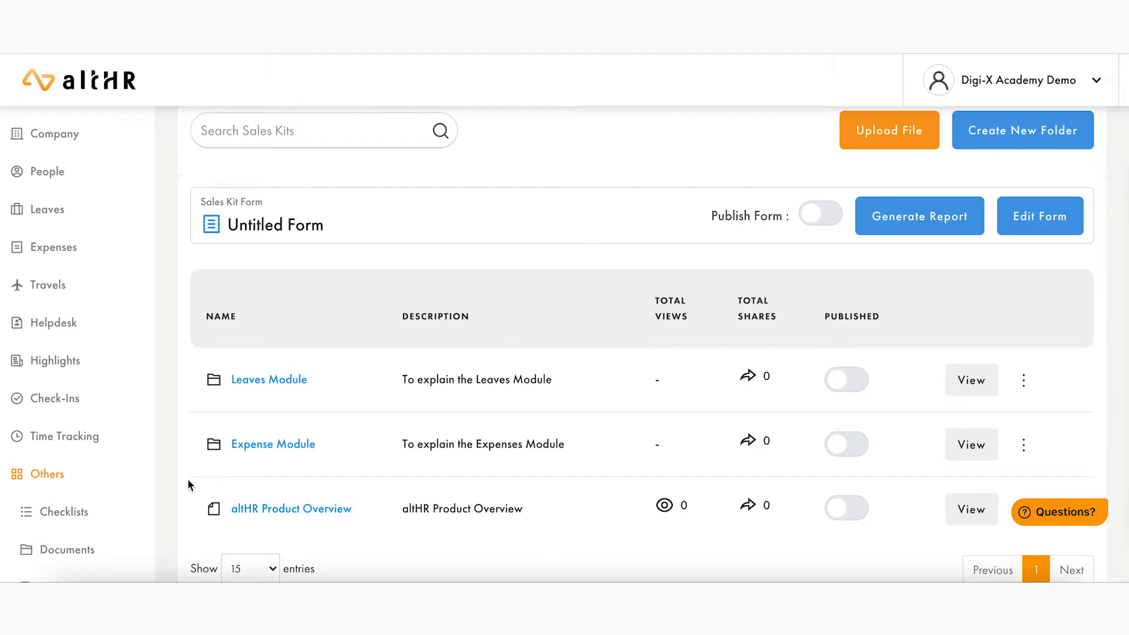
{"action": "scroll", "coordinate": [82, 502], "scroll_direction": "down", "scroll_amount": 3}
{"action": "scroll", "coordinate": [430, 339], "scroll_direction": "up", "scroll_amount": 3}
Go back to the list of active sales kits and open the altHR kit again
{"action": "left_click", "coordinate": [197, 149]}
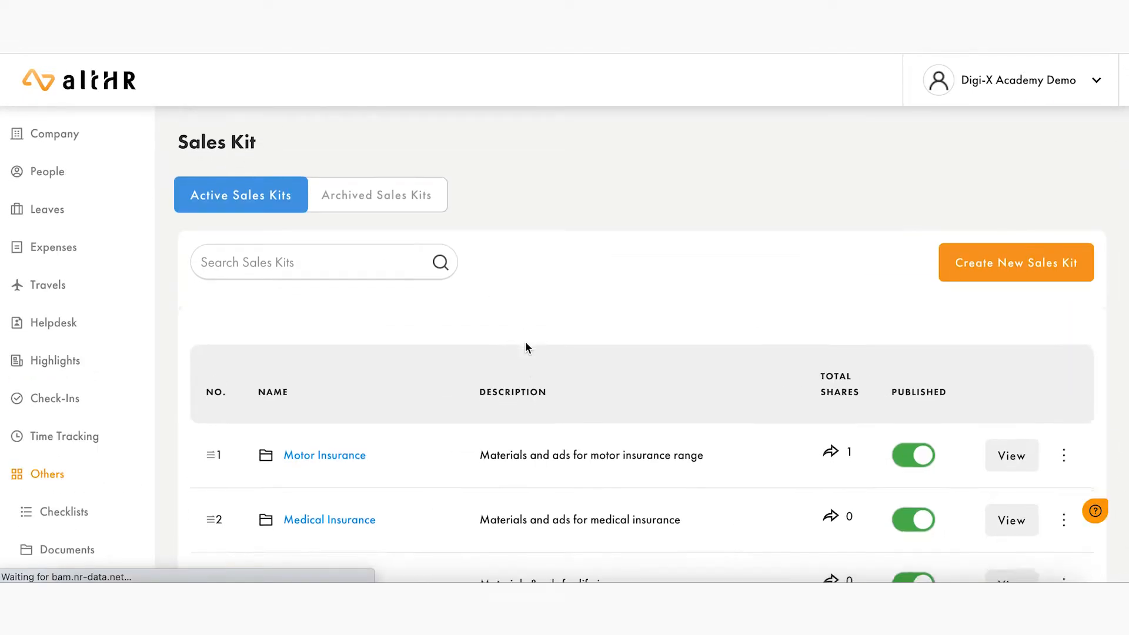
{"action": "scroll", "coordinate": [527, 348], "scroll_direction": "down", "scroll_amount": 3}
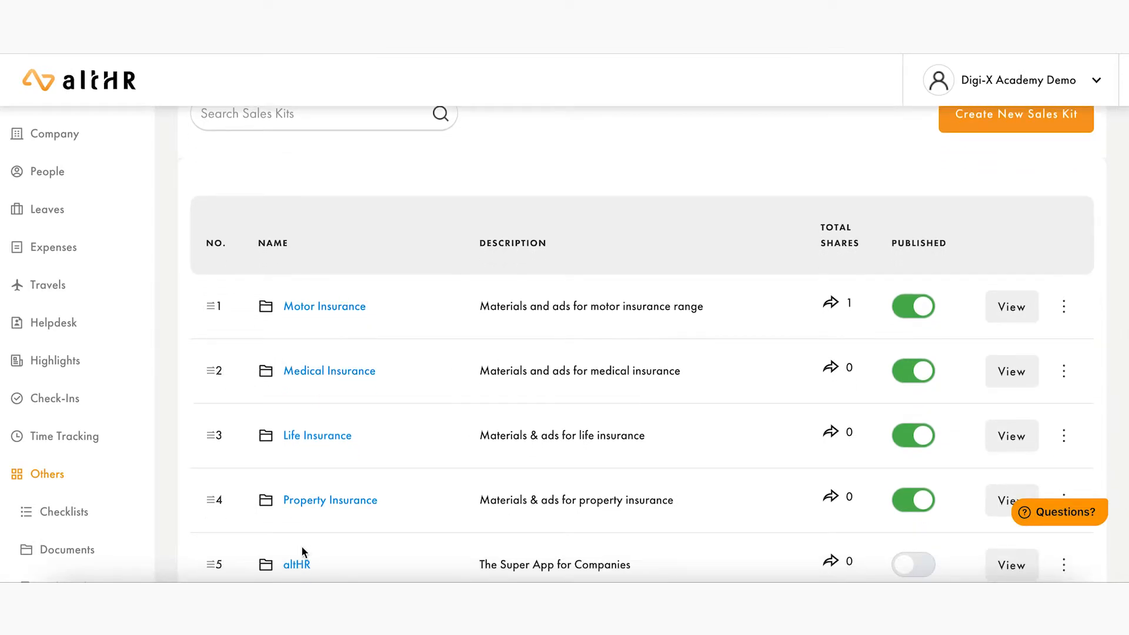
{"action": "scroll", "coordinate": [312, 435], "scroll_direction": "down", "scroll_amount": 1}
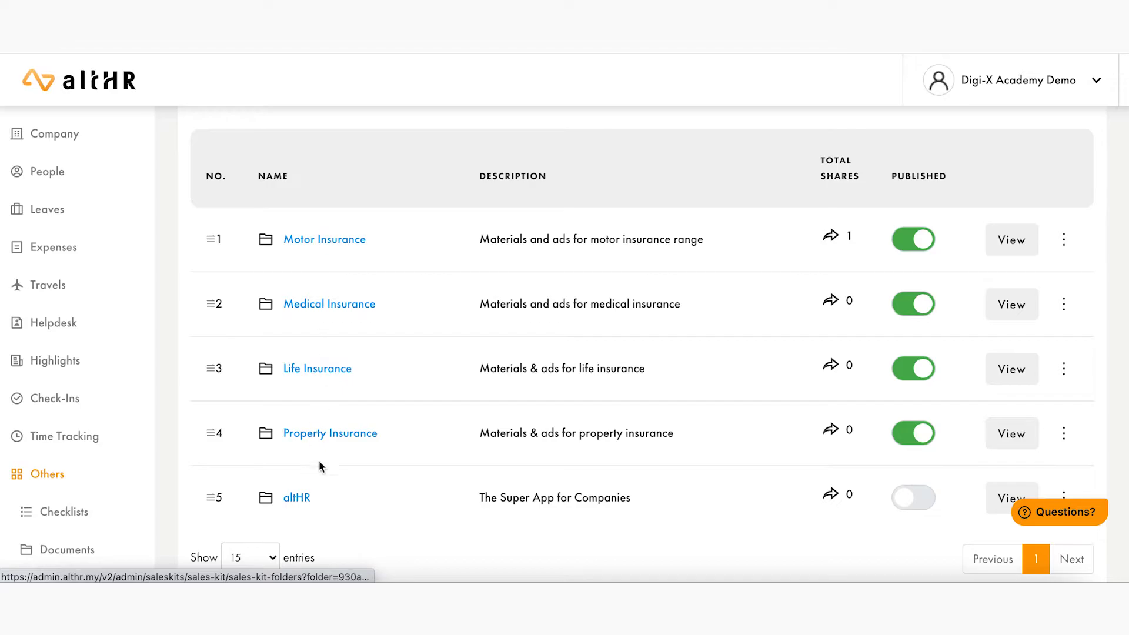
{"action": "left_click", "coordinate": [294, 497]}
Show the actions available for the Leaves Module folder in the altHR sales kit
{"action": "scroll", "coordinate": [358, 495], "scroll_direction": "down", "scroll_amount": 3}
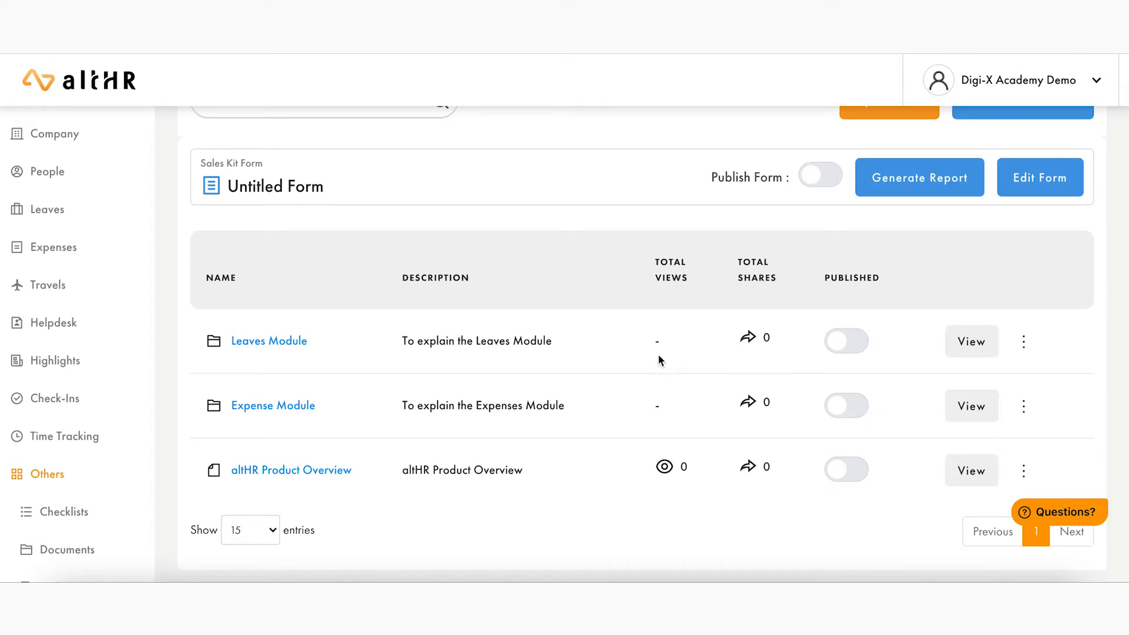
{"action": "left_click", "coordinate": [1024, 346]}
{"action": "left_click", "coordinate": [1051, 341]}
{"action": "left_click", "coordinate": [1028, 348]}
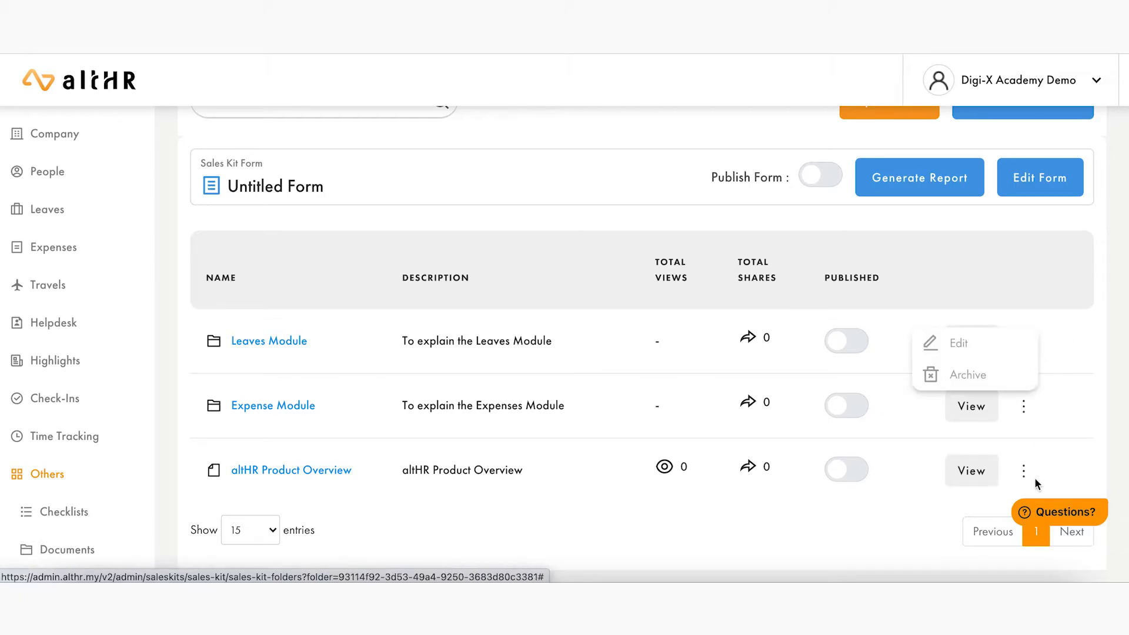
Open the altHR Product Overview file for editing, review its details and leave without saving
{"action": "left_click", "coordinate": [1024, 470]}
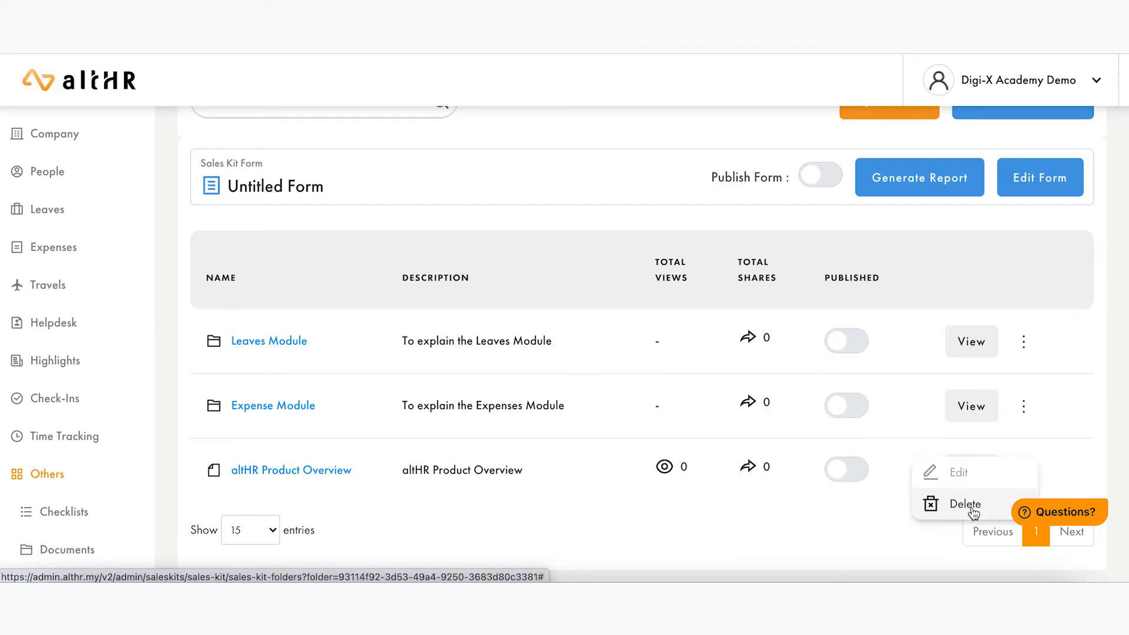
{"action": "left_click", "coordinate": [981, 479]}
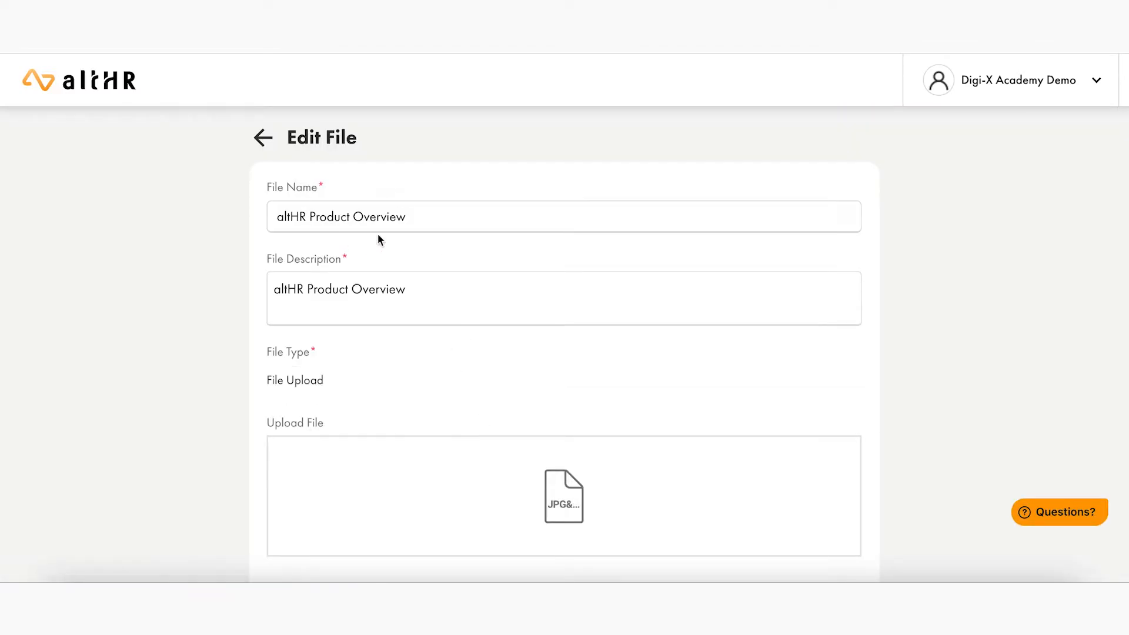
{"action": "scroll", "coordinate": [344, 292], "scroll_direction": "down", "scroll_amount": 2}
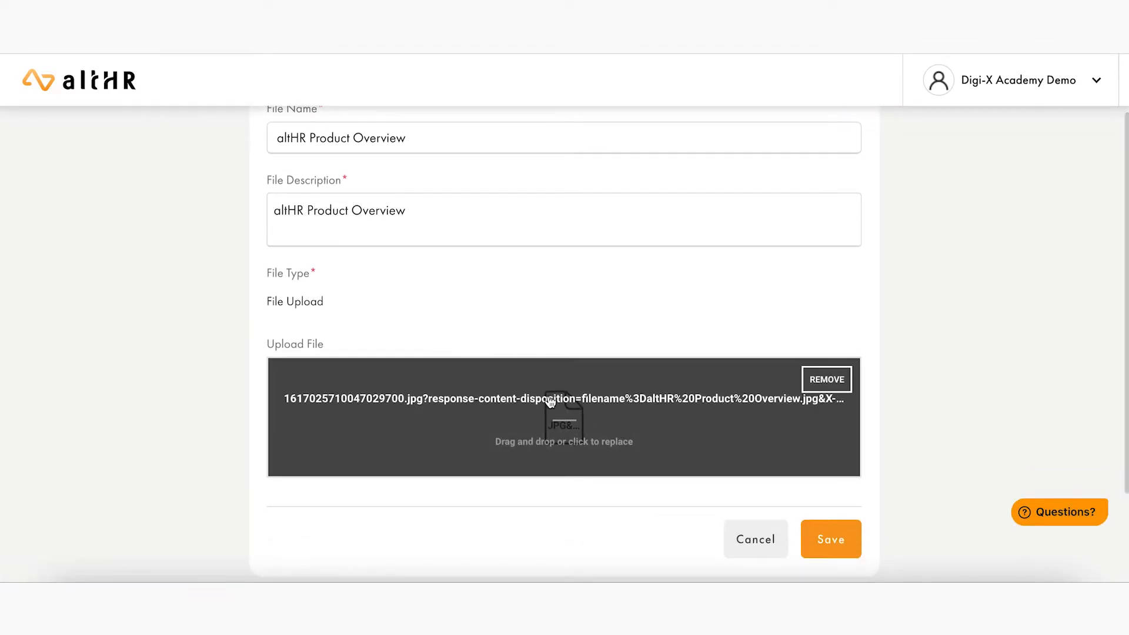
{"action": "left_click", "coordinate": [306, 302]}
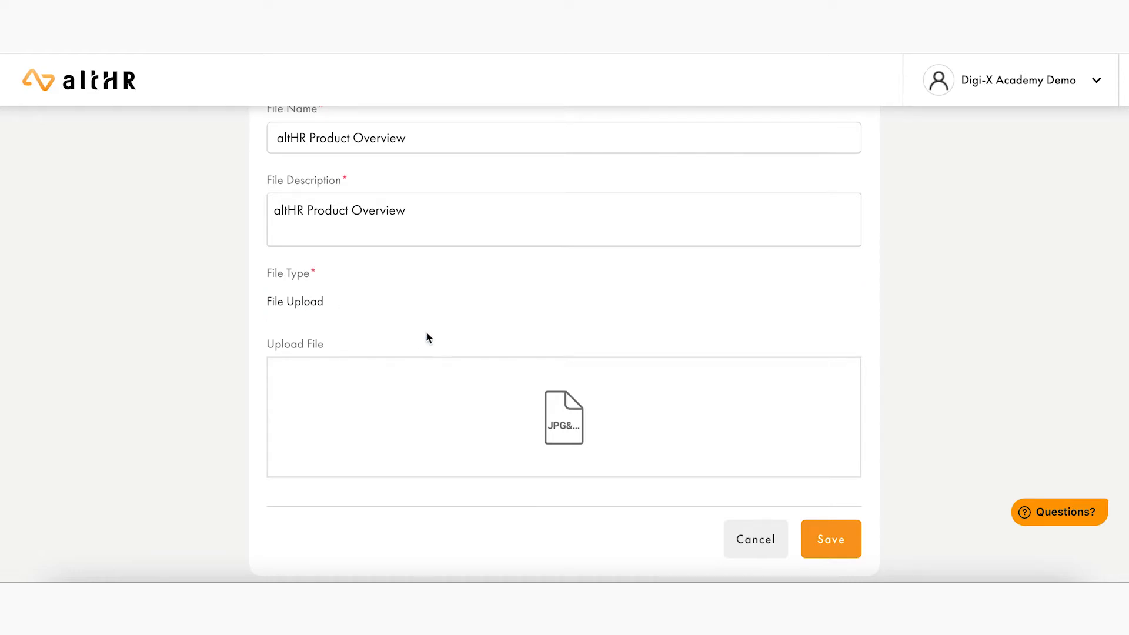
{"action": "mouse_move", "coordinate": [607, 395]}
{"action": "left_click", "coordinate": [769, 544]}
Open the Leaves Module folder for editing, review its name and description, and cancel the edit
{"action": "scroll", "coordinate": [776, 329], "scroll_direction": "down", "scroll_amount": 3}
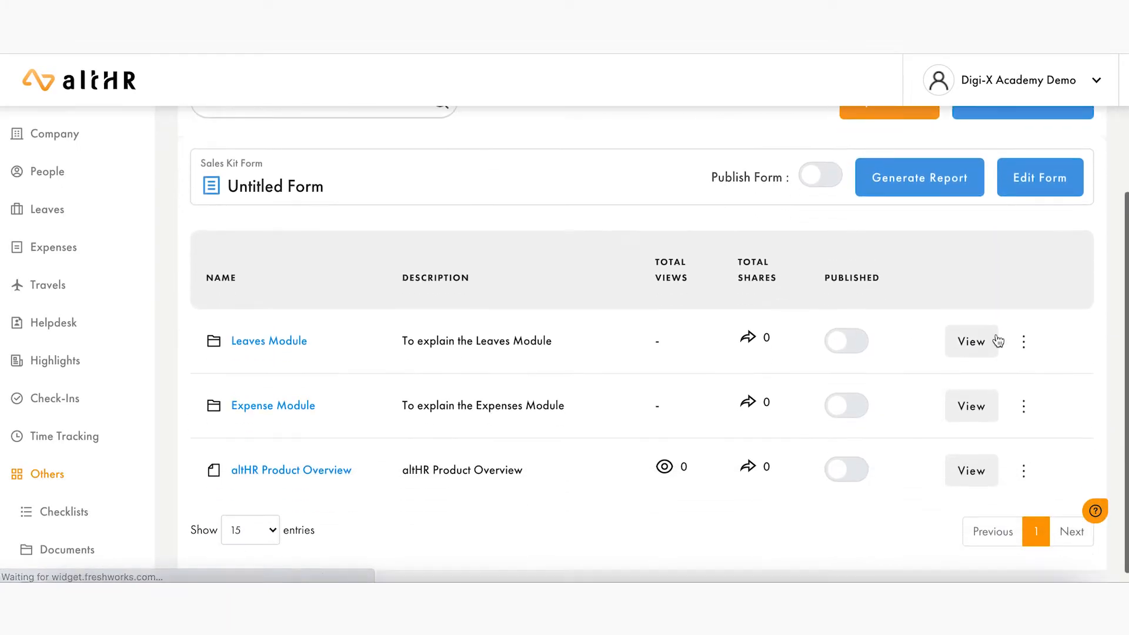
{"action": "left_click", "coordinate": [1023, 344]}
{"action": "left_click", "coordinate": [960, 347]}
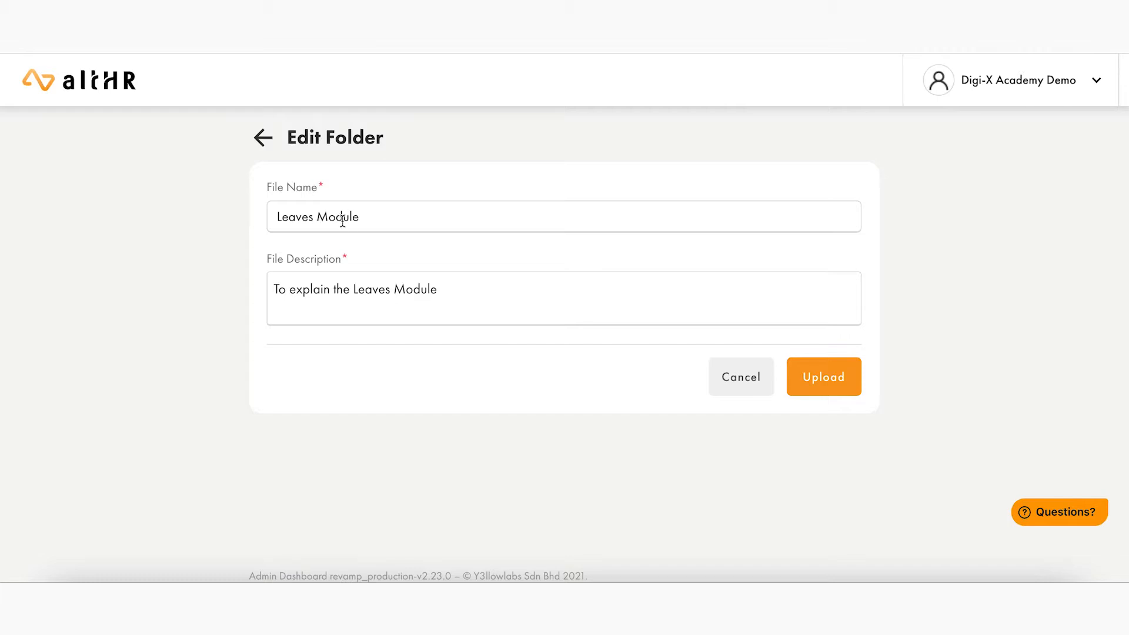
{"action": "left_click", "coordinate": [750, 377]}
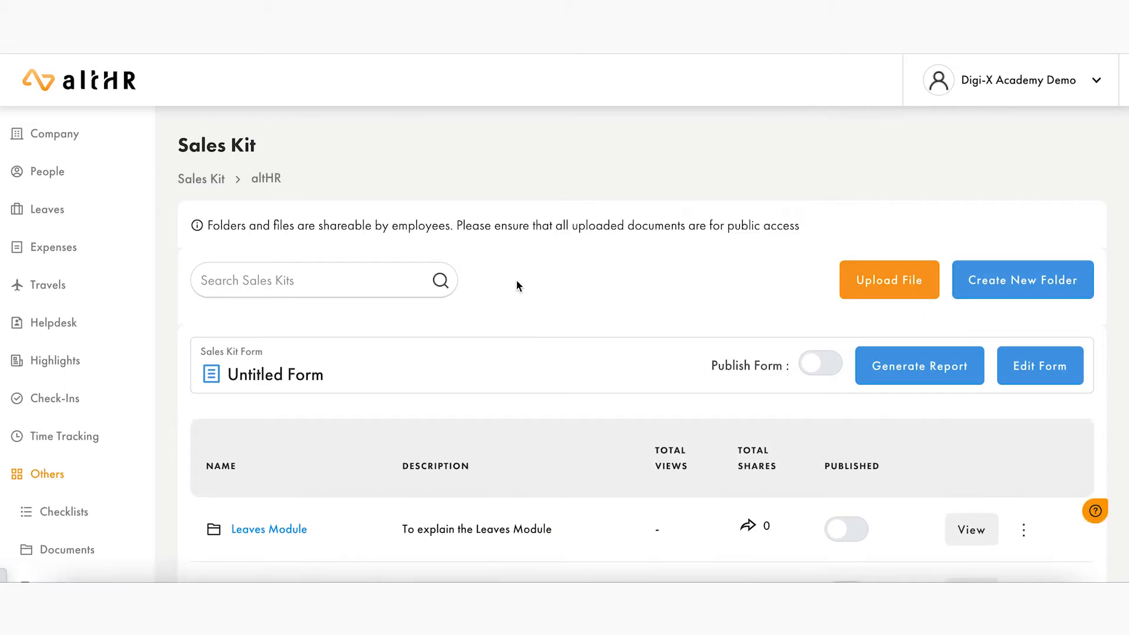
Look over the altHR kit's contents, return to the sales kit list and reopen the altHR kit
{"action": "scroll", "coordinate": [518, 282], "scroll_direction": "down", "scroll_amount": 3}
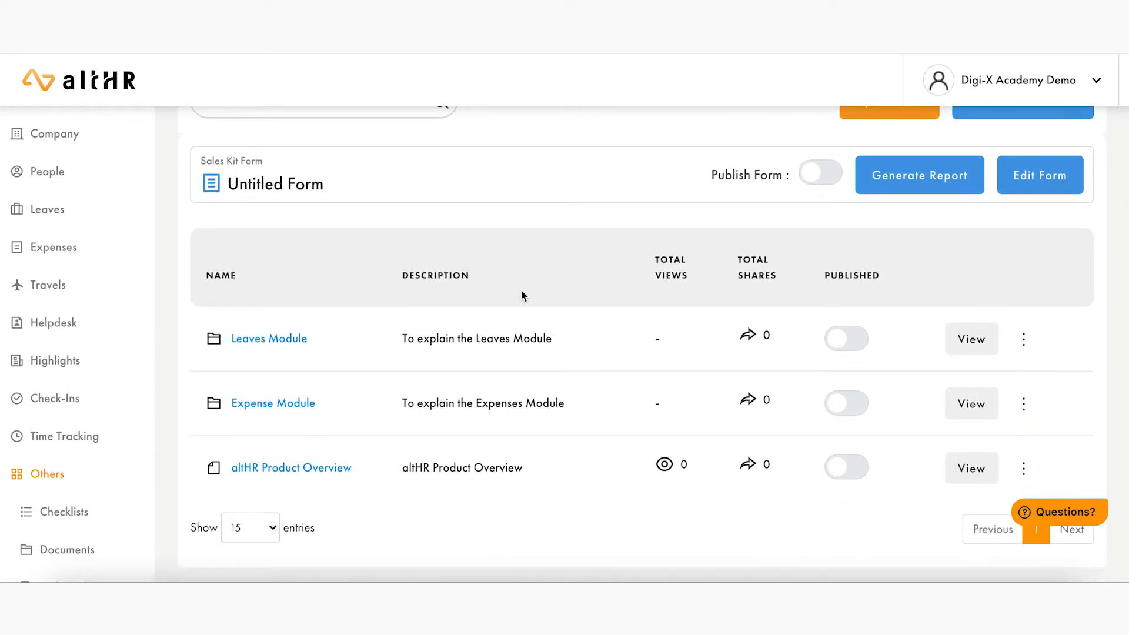
{"action": "scroll", "coordinate": [404, 274], "scroll_direction": "up", "scroll_amount": 3}
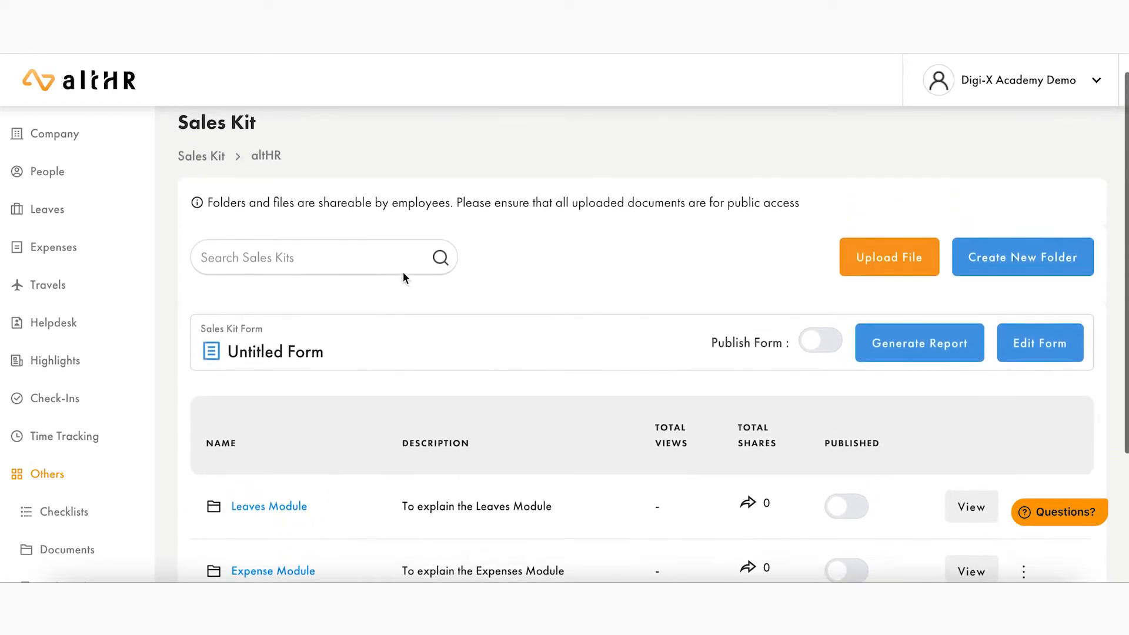
{"action": "scroll", "coordinate": [404, 274], "scroll_direction": "down", "scroll_amount": 3}
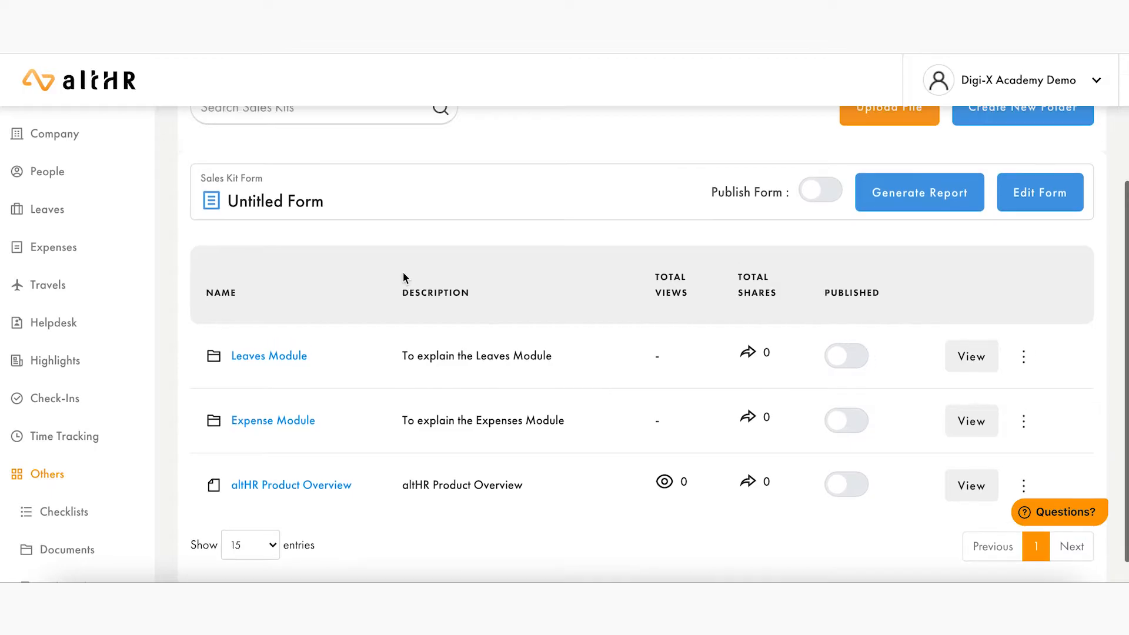
{"action": "scroll", "coordinate": [270, 256], "scroll_direction": "up", "scroll_amount": 3}
{"action": "left_click", "coordinate": [198, 179]}
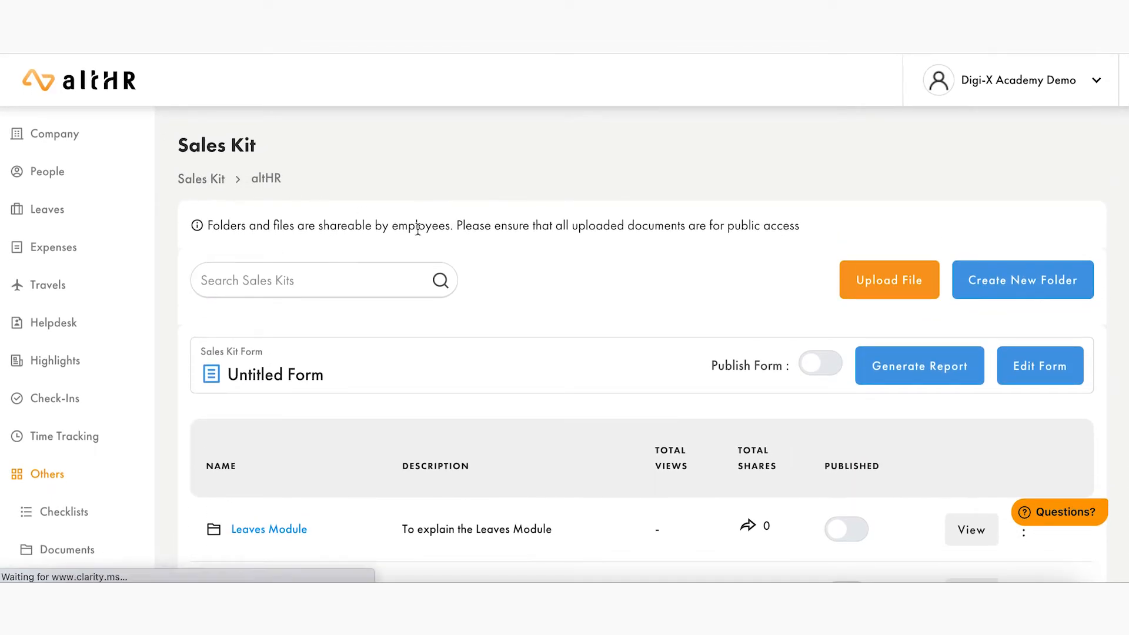
{"action": "scroll", "coordinate": [555, 299], "scroll_direction": "down", "scroll_amount": 3}
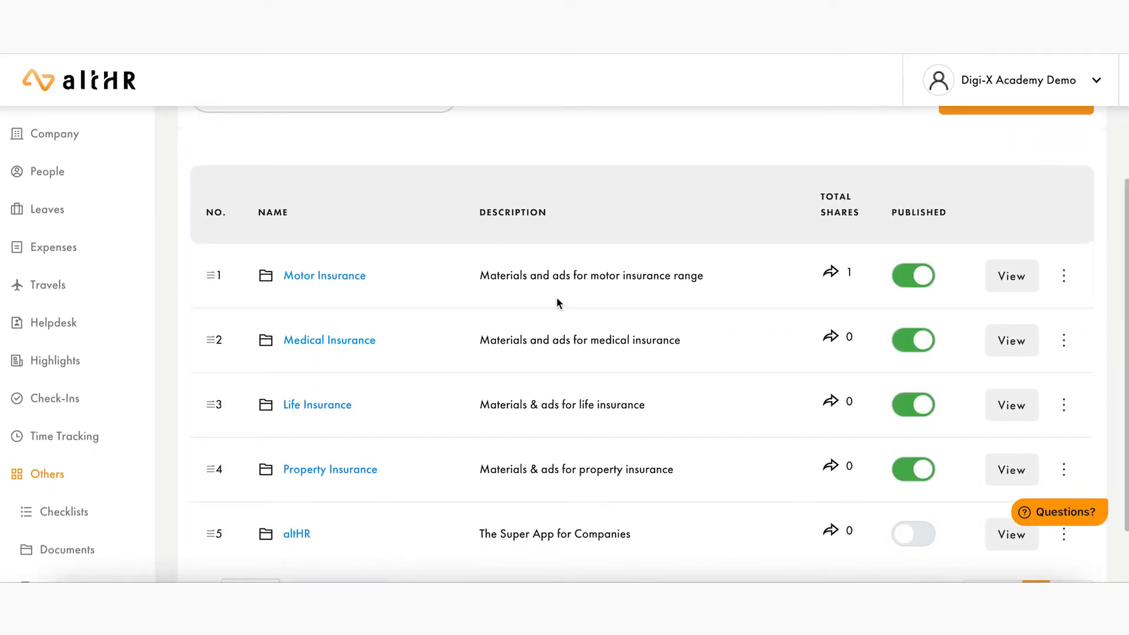
{"action": "scroll", "coordinate": [556, 302], "scroll_direction": "down", "scroll_amount": 1}
{"action": "left_click", "coordinate": [300, 454]}
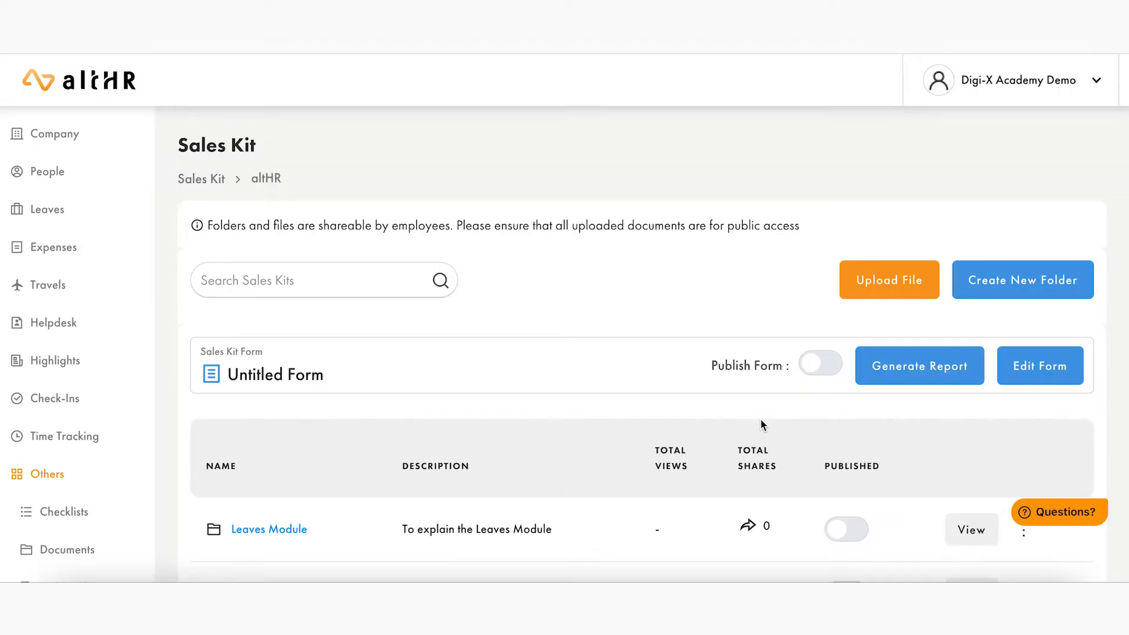
Review the actions available for the Leaves Module folder, the Expense Module folder and the altHR Product Overview file
{"action": "scroll", "coordinate": [758, 418], "scroll_direction": "down", "scroll_amount": 1}
{"action": "left_click", "coordinate": [1024, 346]}
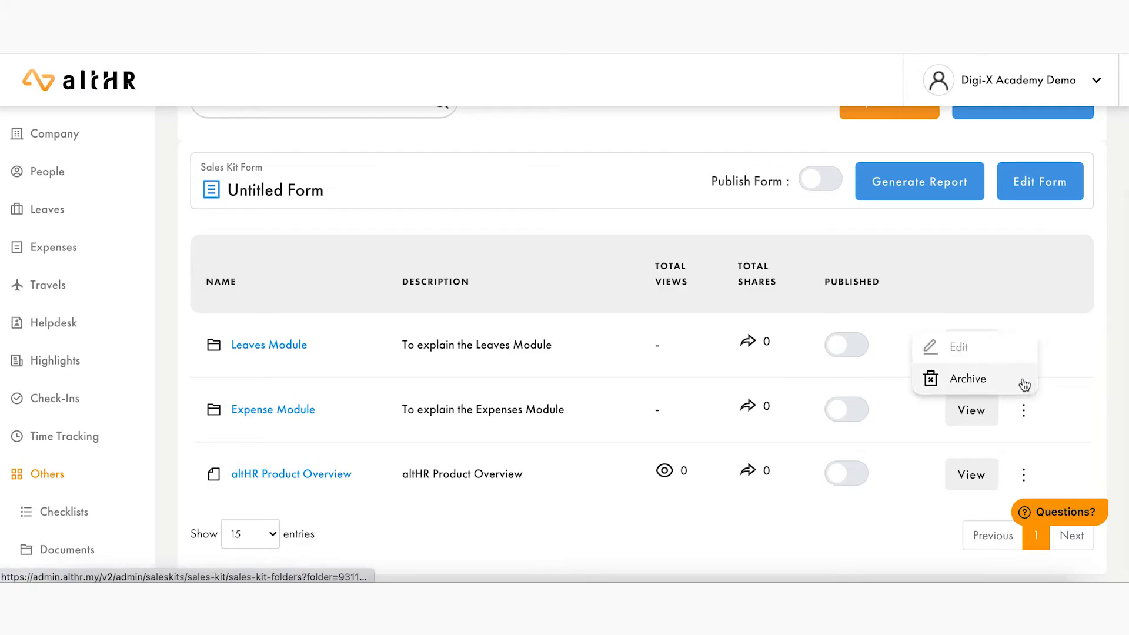
{"action": "left_click", "coordinate": [1089, 403]}
{"action": "left_click", "coordinate": [1024, 410]}
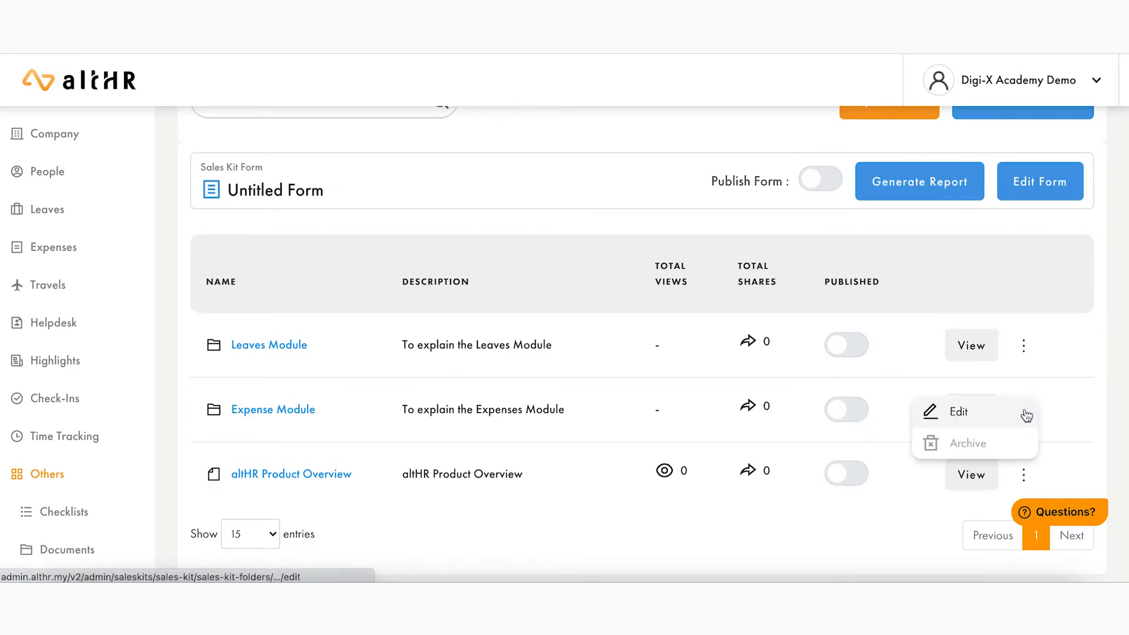
{"action": "left_click", "coordinate": [1024, 474]}
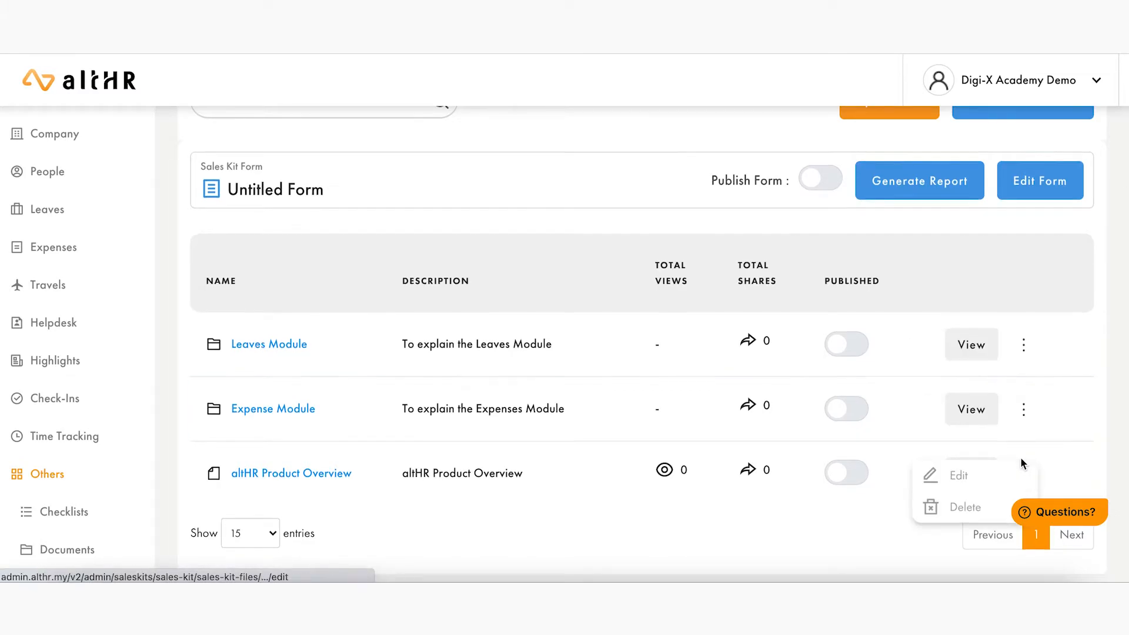
{"action": "scroll", "coordinate": [999, 488], "scroll_direction": "down", "scroll_amount": 1}
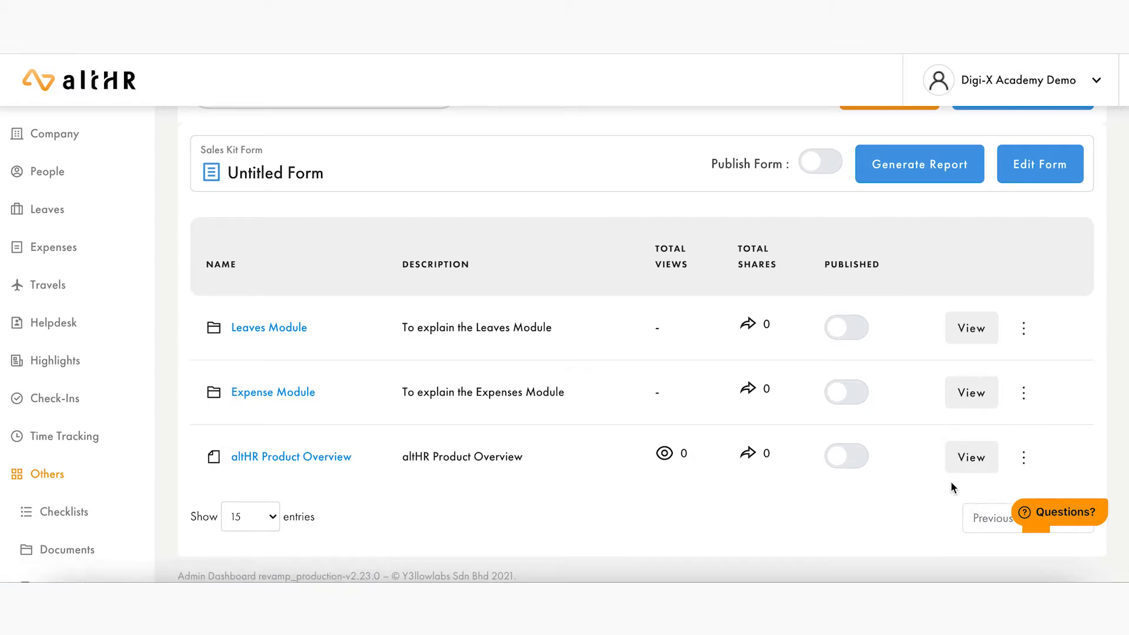
{"action": "left_click", "coordinate": [1024, 457]}
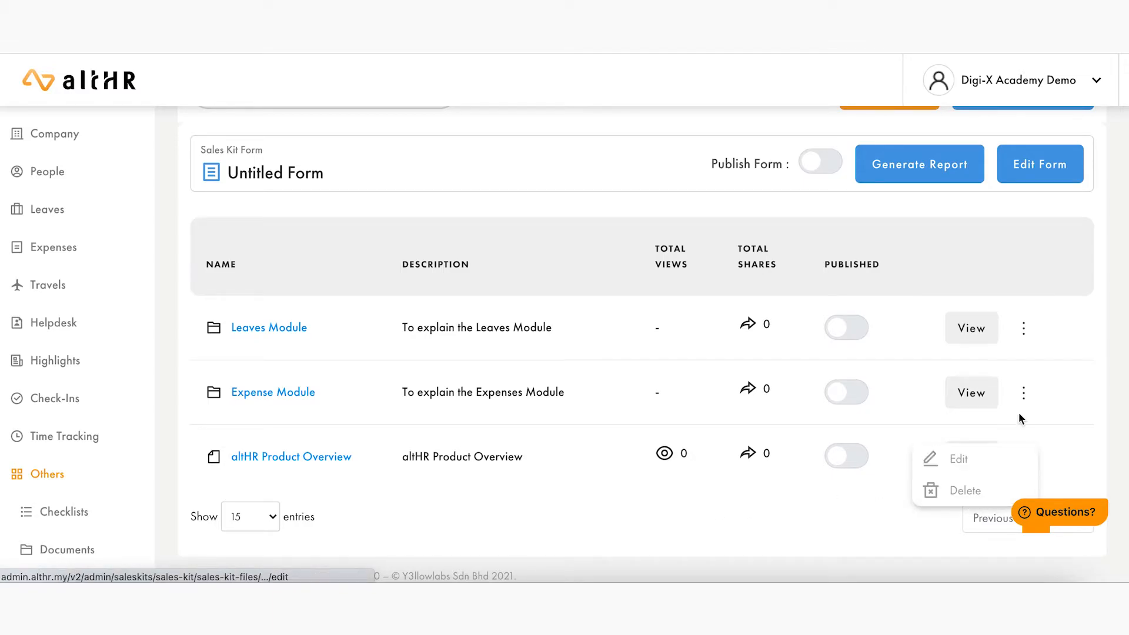
{"action": "left_click", "coordinate": [1024, 394]}
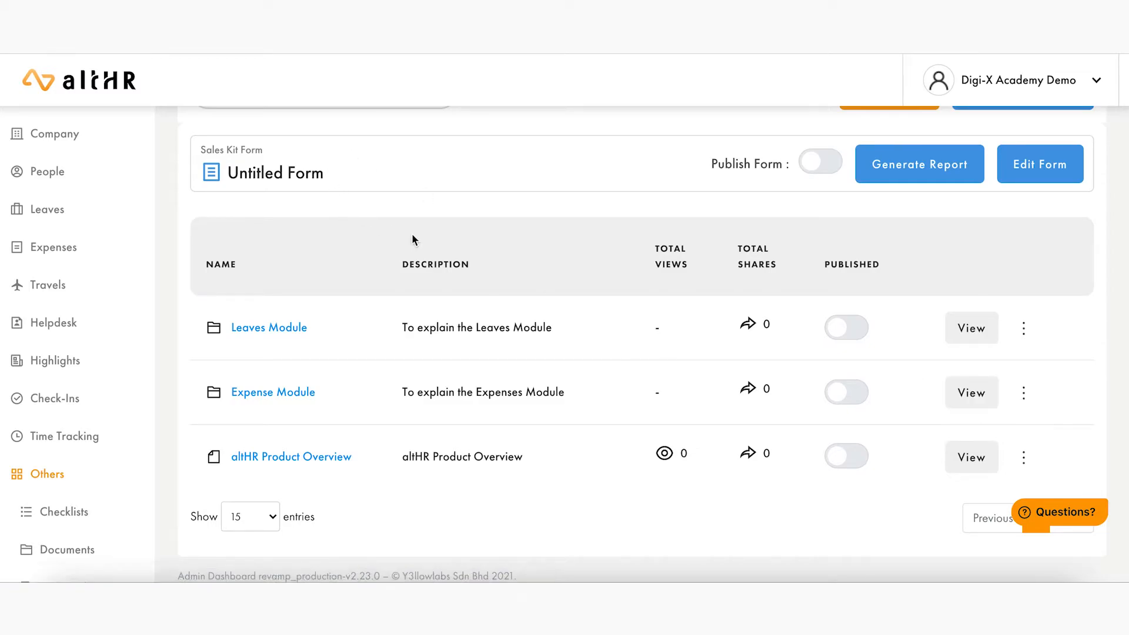
{"action": "scroll", "coordinate": [418, 231], "scroll_direction": "up", "scroll_amount": 3}
{"action": "scroll", "coordinate": [454, 239], "scroll_direction": "up", "scroll_amount": 2}
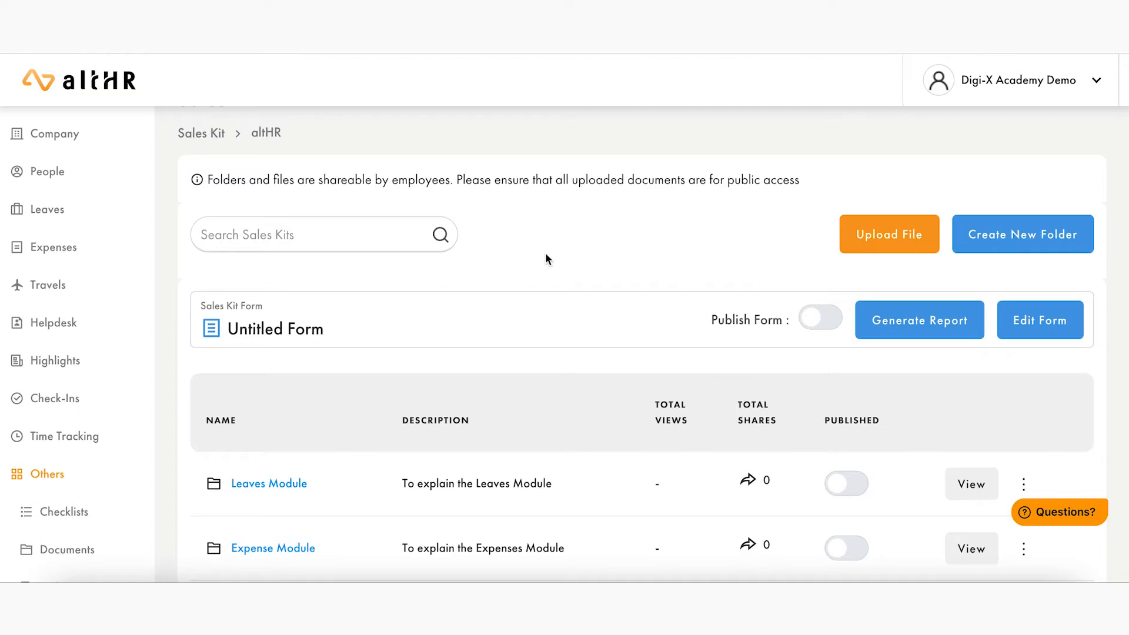
Bring up the publish prompt for the Leaves Module folder, review its publishing scope options and close it without publishing
{"action": "scroll", "coordinate": [910, 326], "scroll_direction": "down", "scroll_amount": 5}
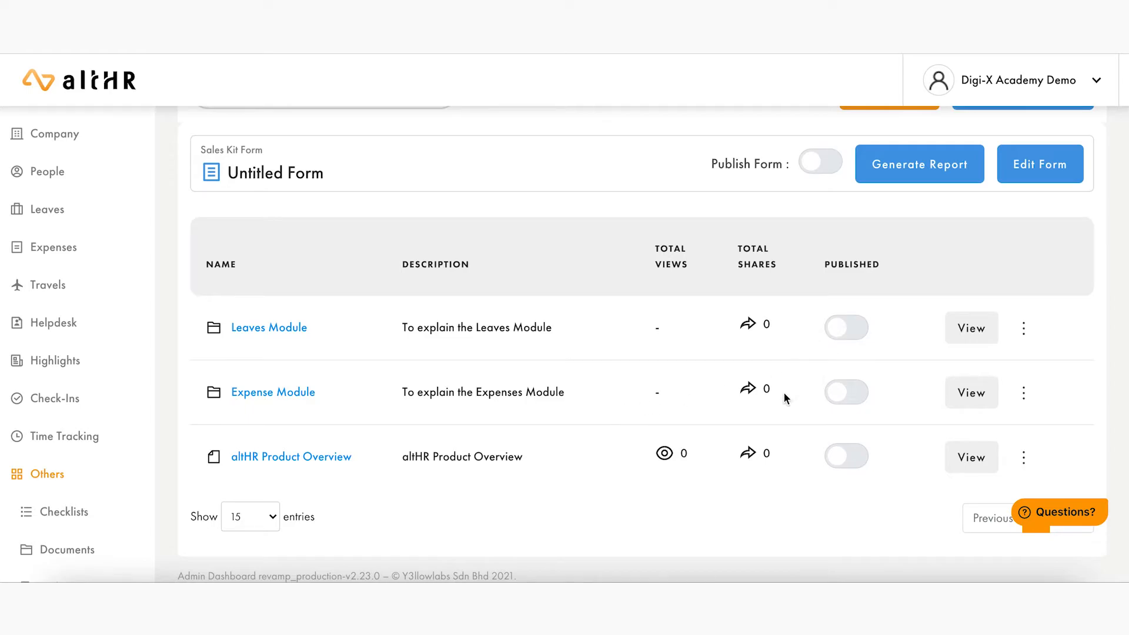
{"action": "left_click", "coordinate": [840, 333]}
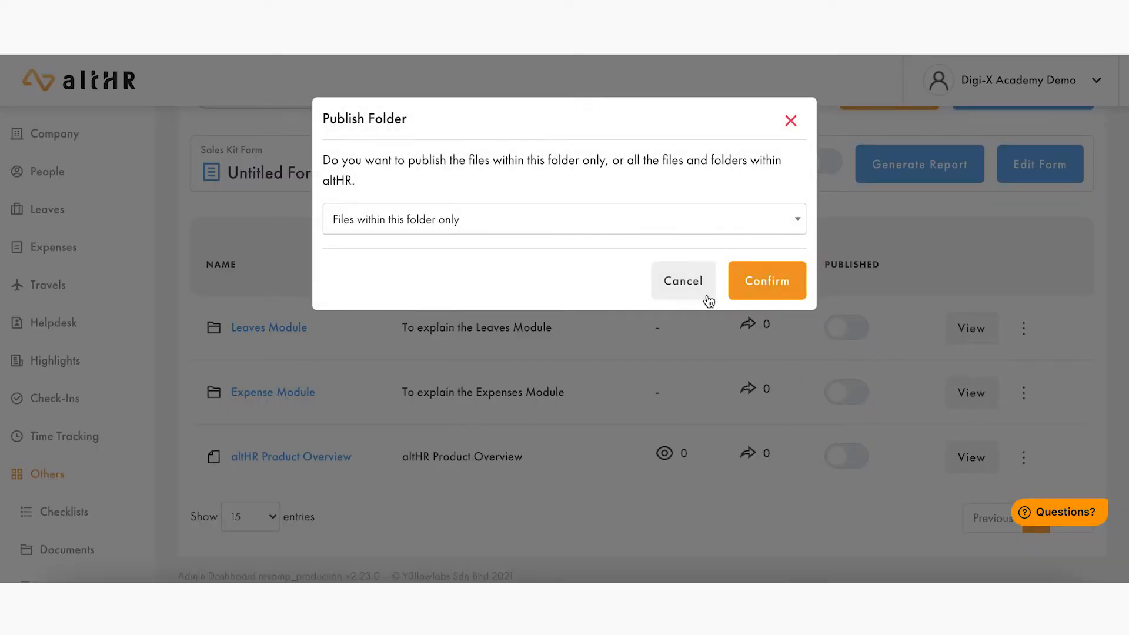
{"action": "left_click", "coordinate": [628, 227]}
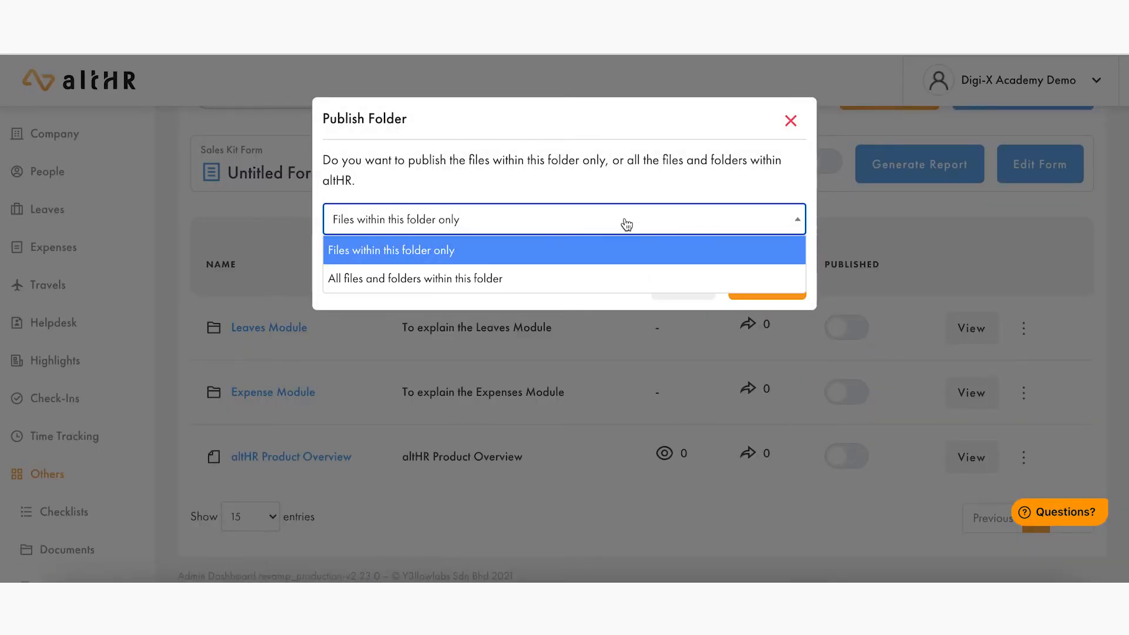
{"action": "left_click", "coordinate": [635, 174]}
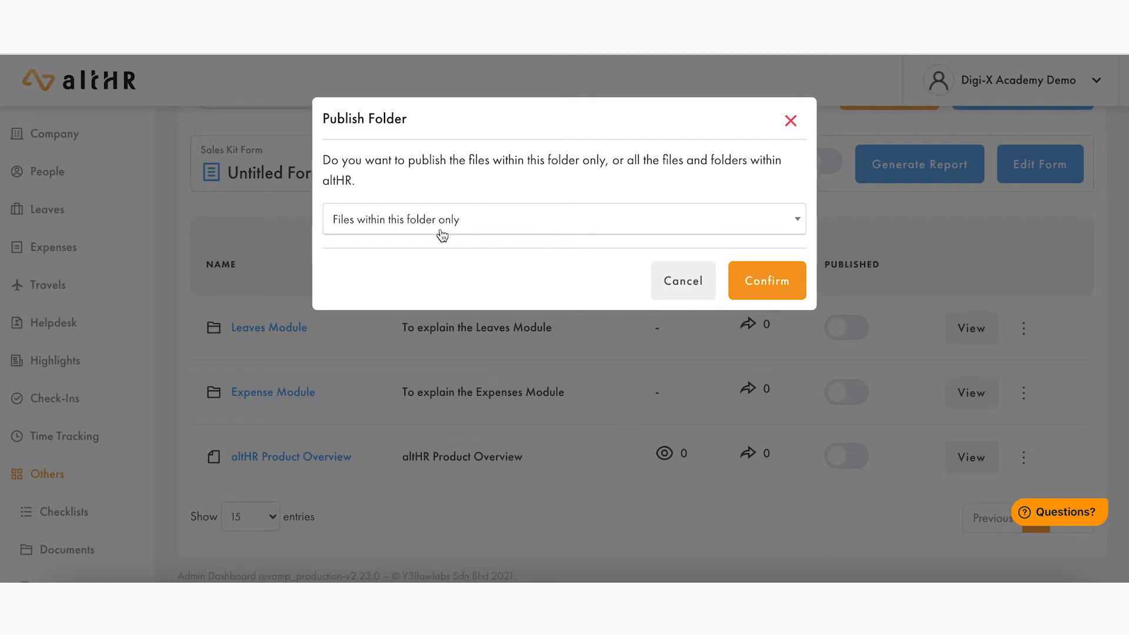
{"action": "left_click", "coordinate": [421, 224]}
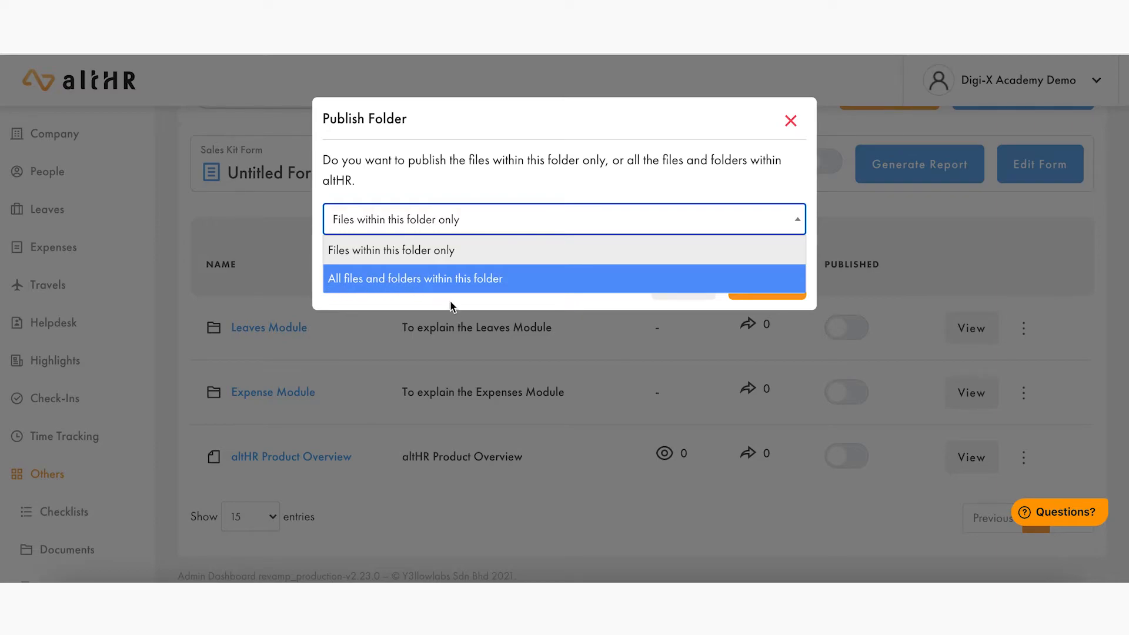
{"action": "left_click", "coordinate": [451, 328]}
{"action": "left_click", "coordinate": [790, 121]}
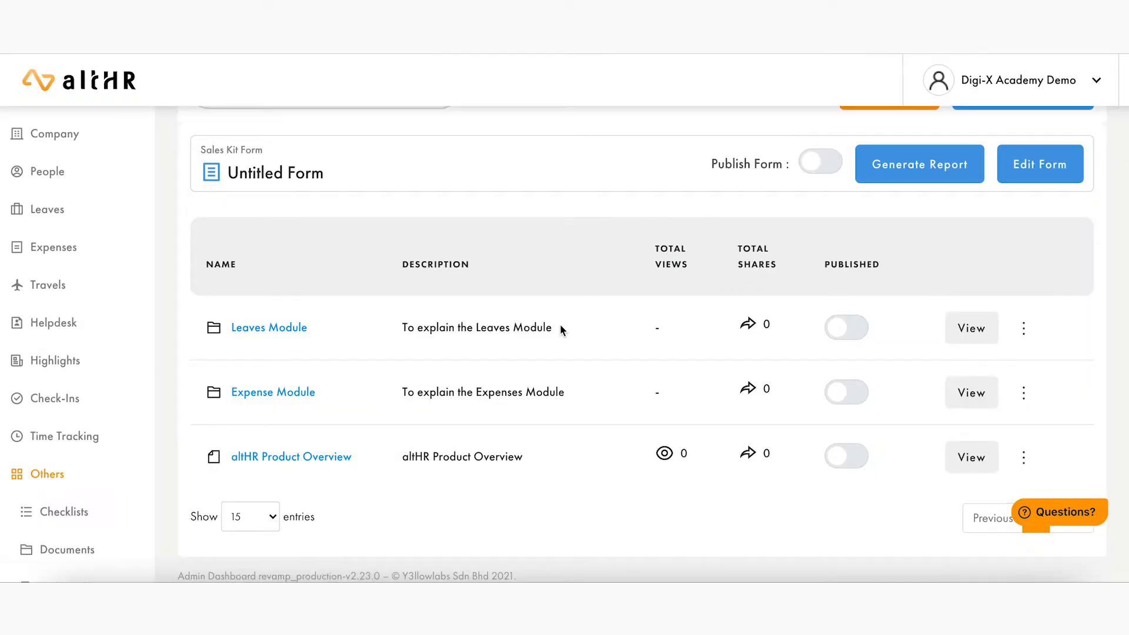
Return to the sales kit list and publish the altHR kit with the scope Files within this folder only
{"action": "scroll", "coordinate": [555, 325], "scroll_direction": "up", "scroll_amount": 2}
{"action": "scroll", "coordinate": [552, 323], "scroll_direction": "down", "scroll_amount": 1}
{"action": "scroll", "coordinate": [735, 345], "scroll_direction": "up", "scroll_amount": 3}
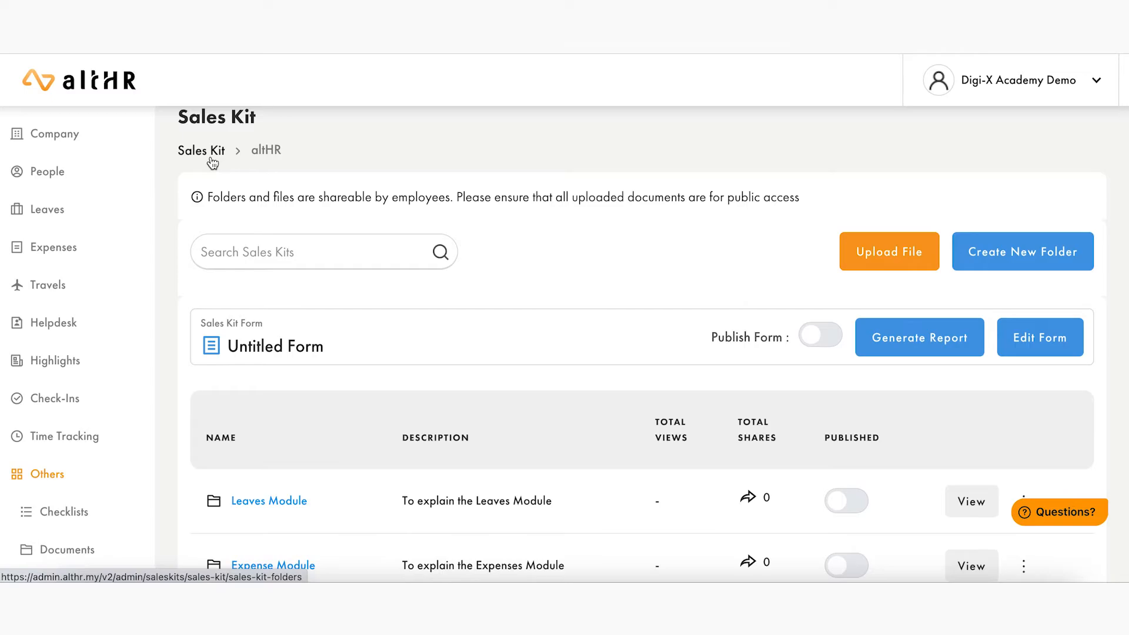
{"action": "left_click", "coordinate": [212, 159]}
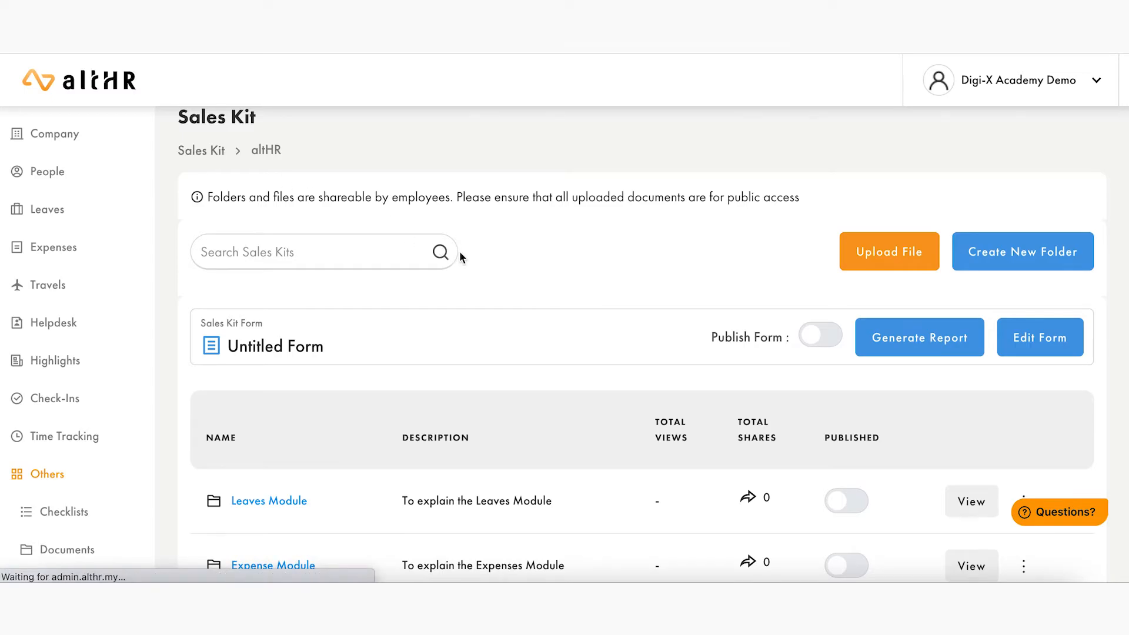
{"action": "scroll", "coordinate": [633, 276], "scroll_direction": "down", "scroll_amount": 4}
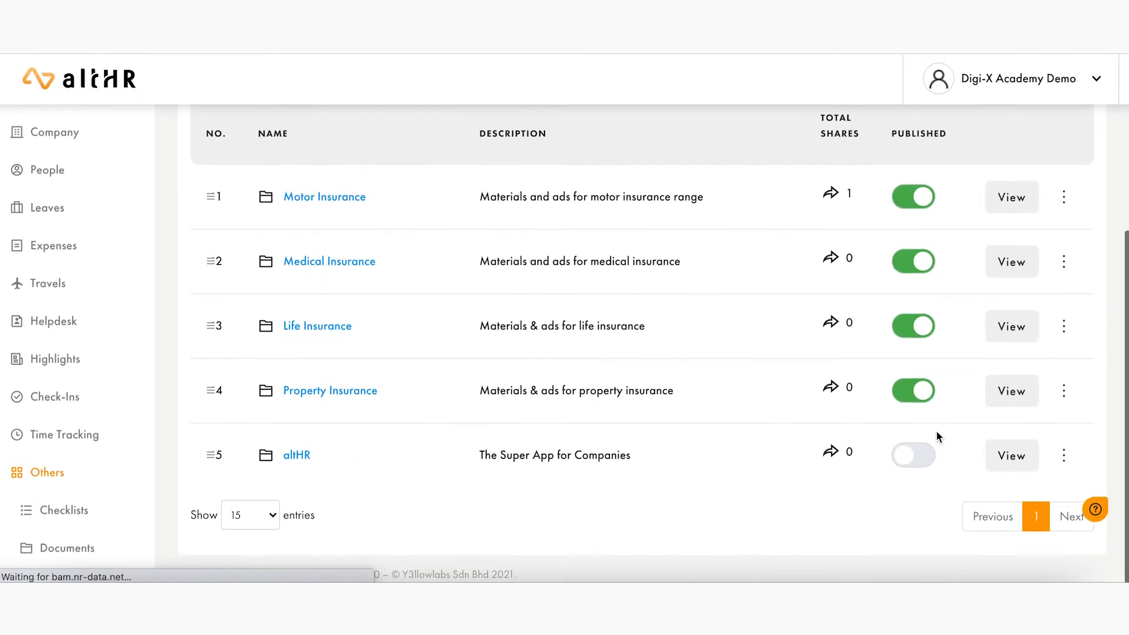
{"action": "left_click", "coordinate": [904, 460]}
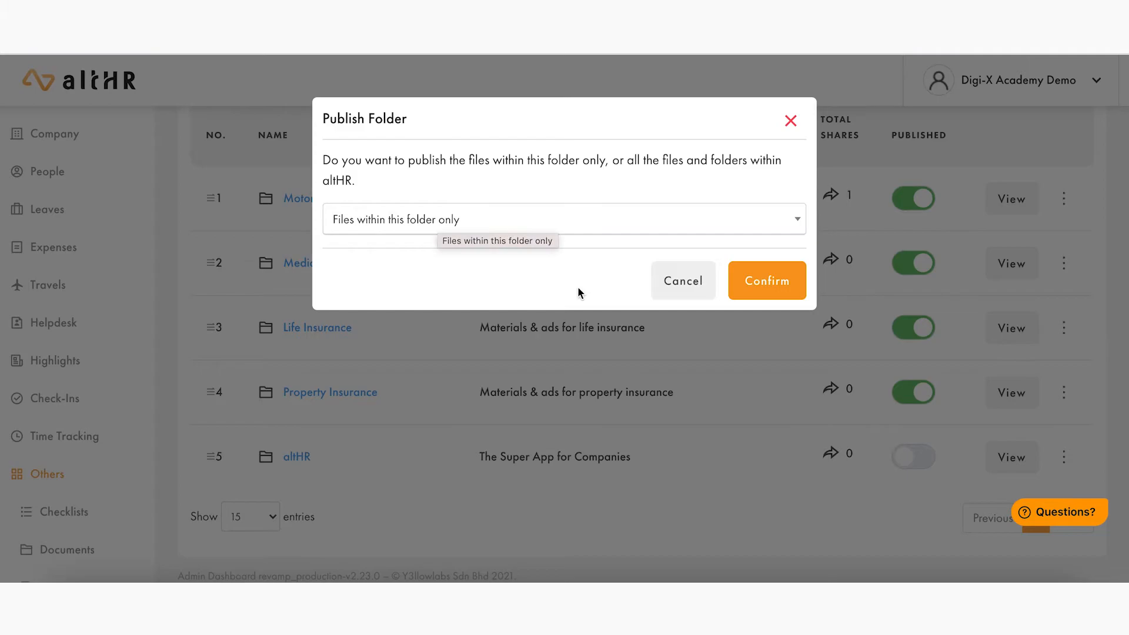
{"action": "left_click", "coordinate": [759, 291]}
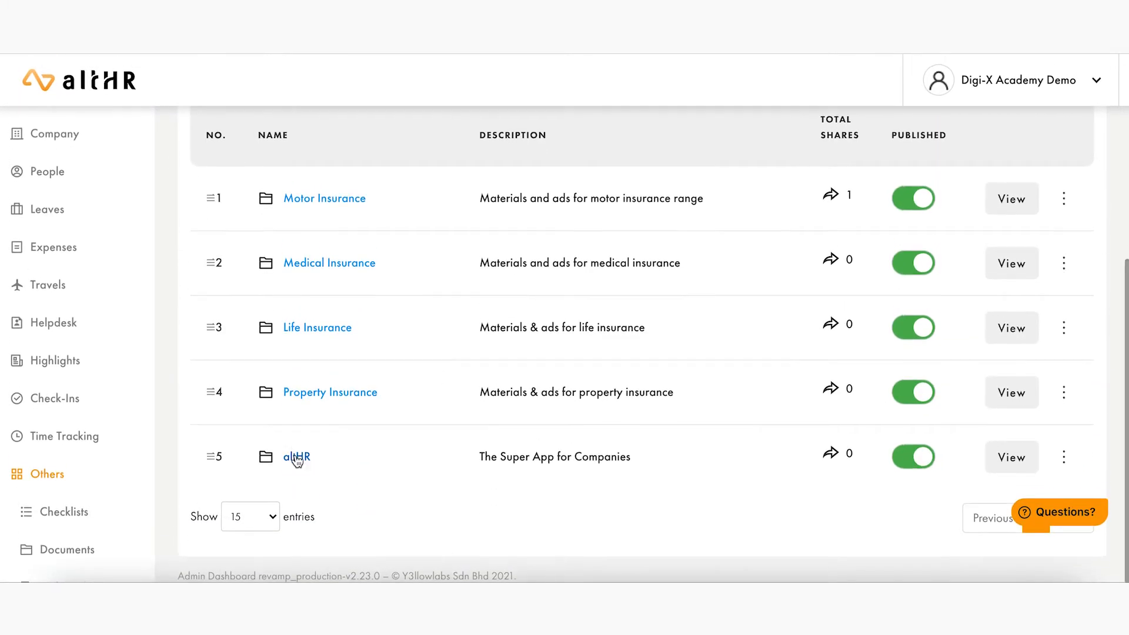
Open the altHR kit, check which contents are published and unpublish the altHR Product Overview file
{"action": "left_click", "coordinate": [297, 458]}
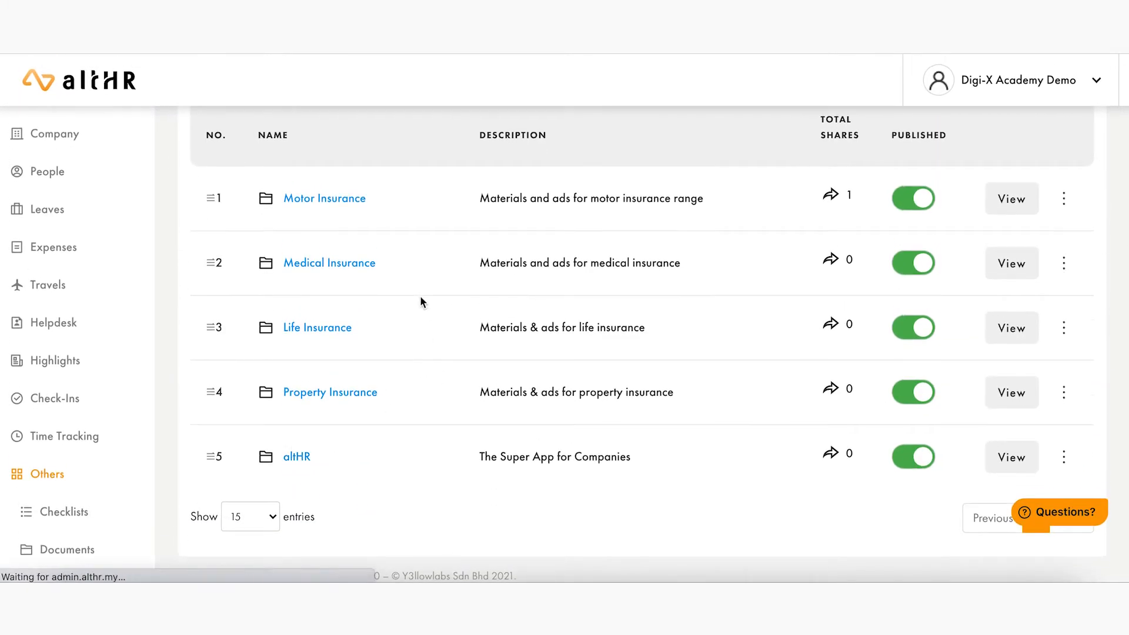
{"action": "scroll", "coordinate": [457, 308], "scroll_direction": "down", "scroll_amount": 3}
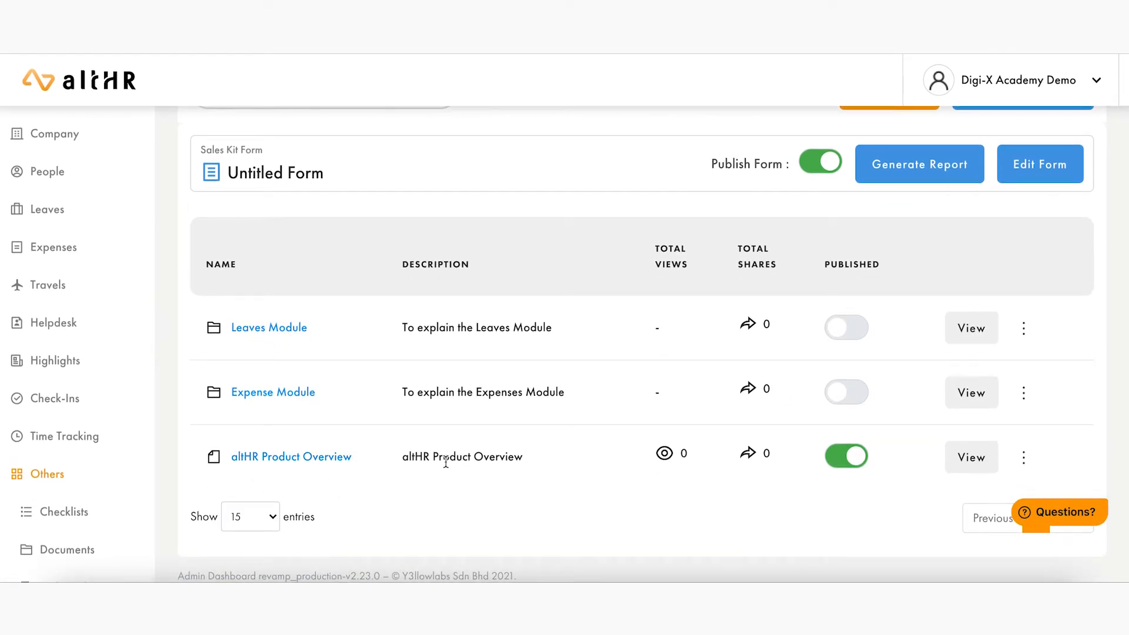
{"action": "left_click", "coordinate": [846, 456]}
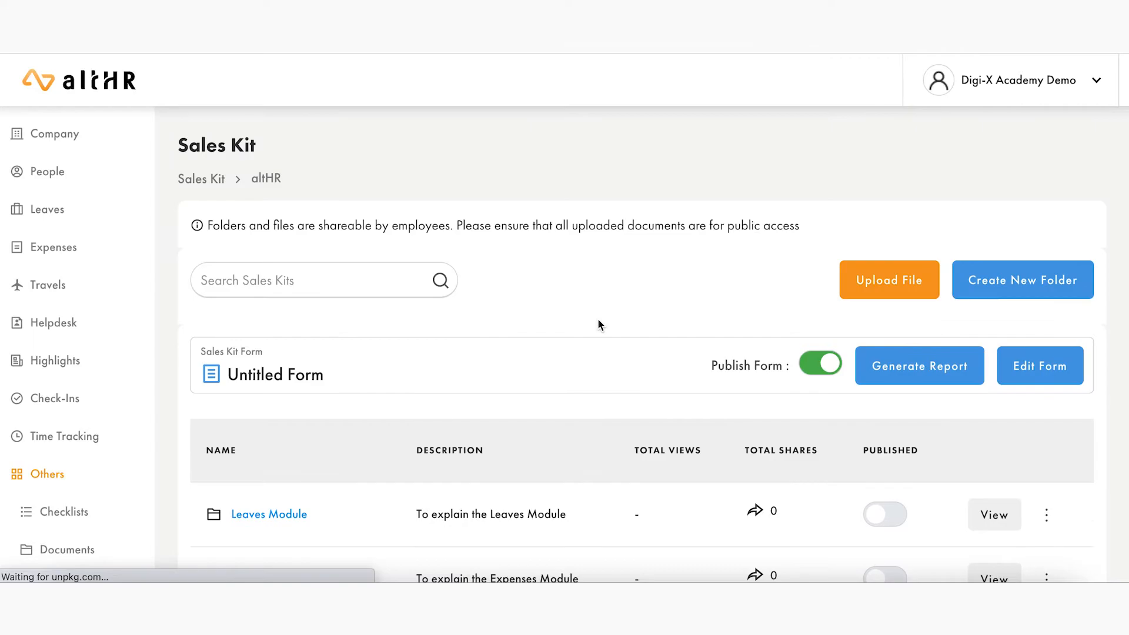
{"action": "scroll", "coordinate": [271, 174], "scroll_direction": "up", "scroll_amount": 2}
{"action": "scroll", "coordinate": [271, 175], "scroll_direction": "up", "scroll_amount": 3}
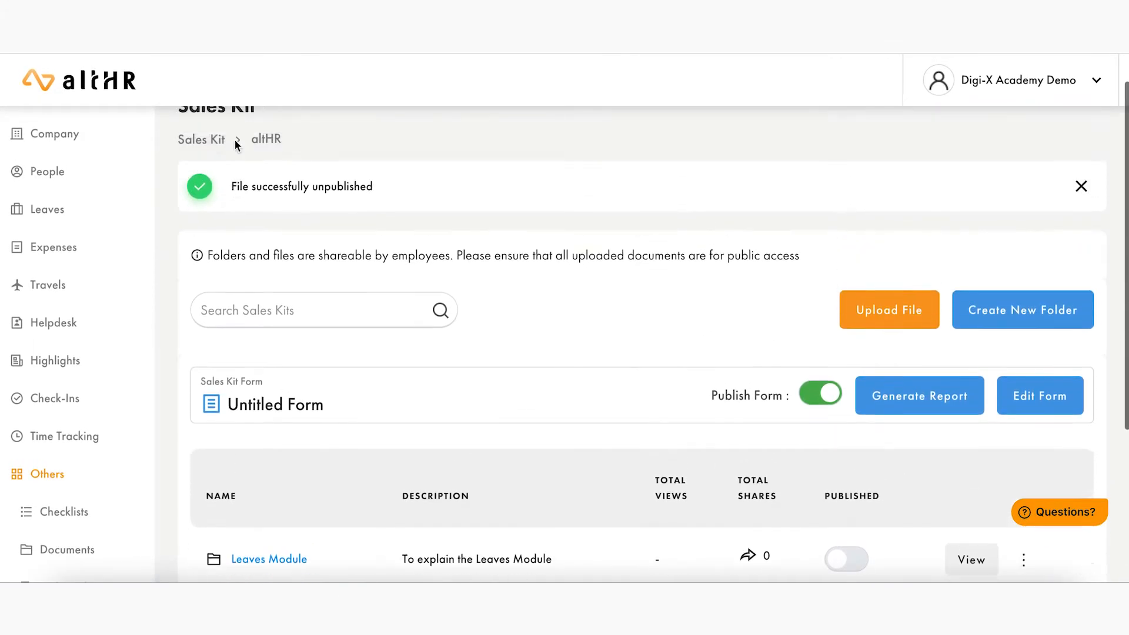
Return to the sales kit list and unpublish the altHR kit with the scope All files and folders within this folder
{"action": "left_click", "coordinate": [196, 182]}
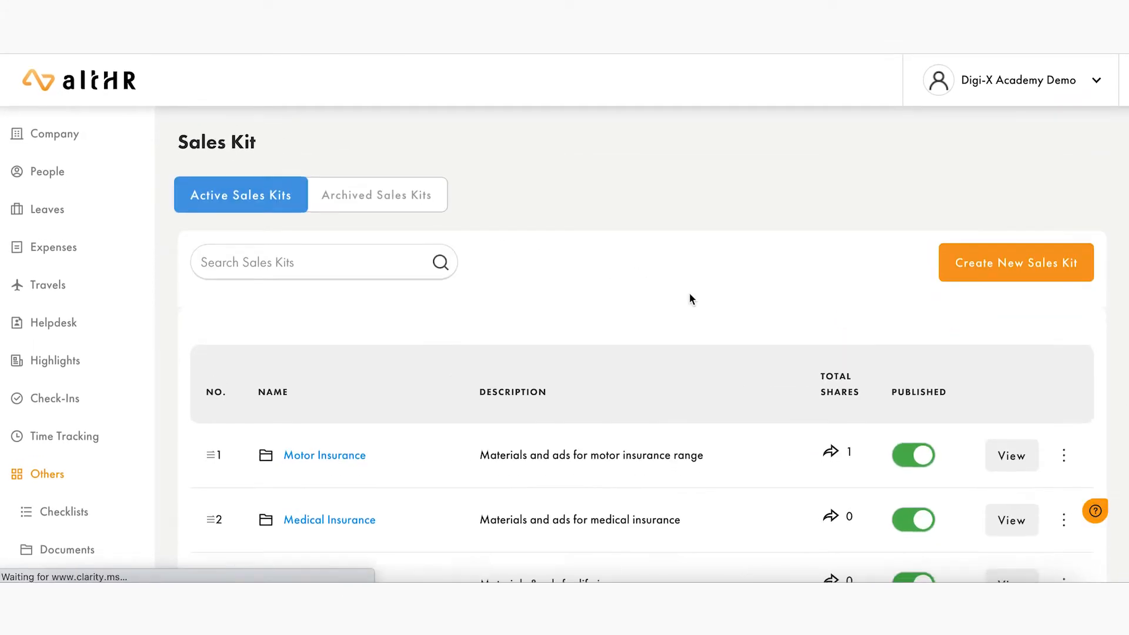
{"action": "scroll", "coordinate": [690, 298], "scroll_direction": "down", "scroll_amount": 4}
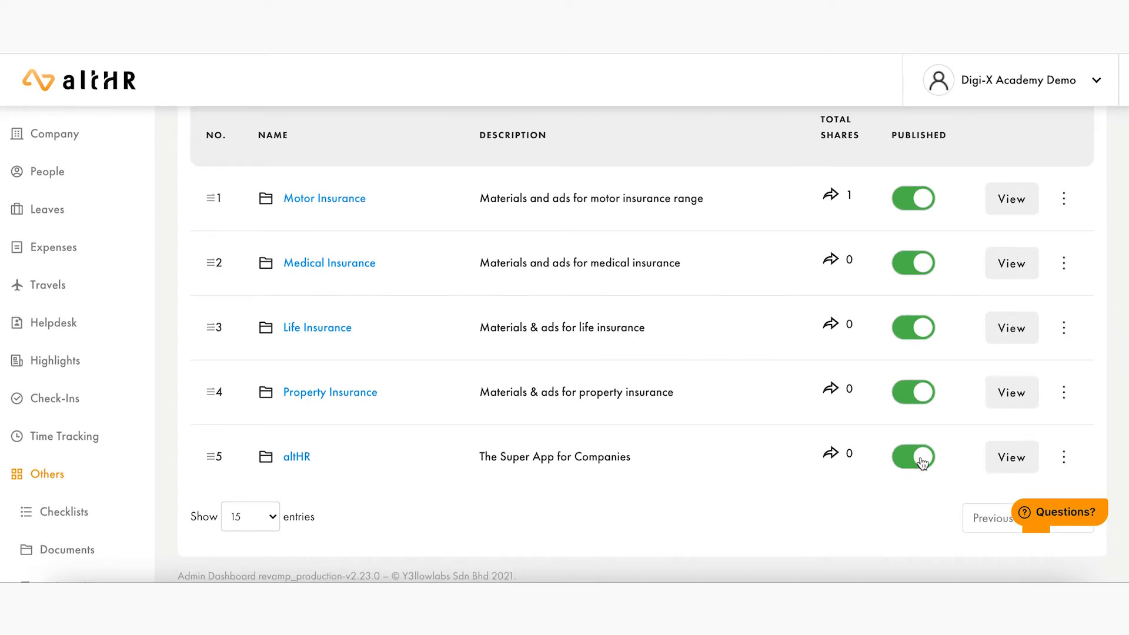
{"action": "left_click", "coordinate": [915, 457]}
{"action": "left_click", "coordinate": [525, 224]}
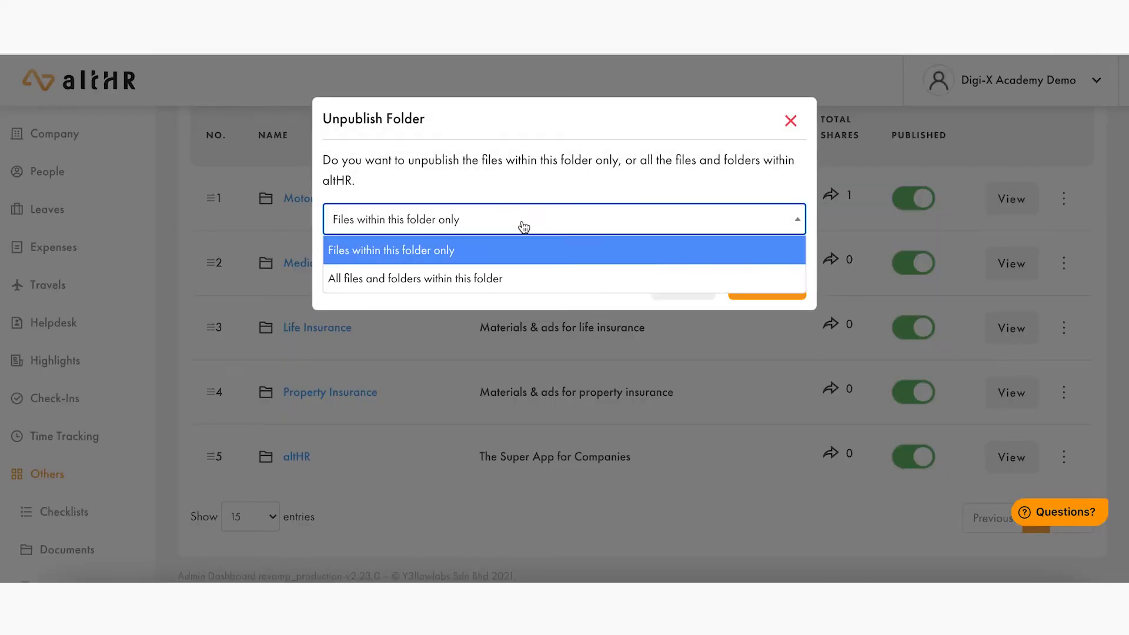
{"action": "left_click", "coordinate": [521, 276]}
{"action": "left_click", "coordinate": [753, 287]}
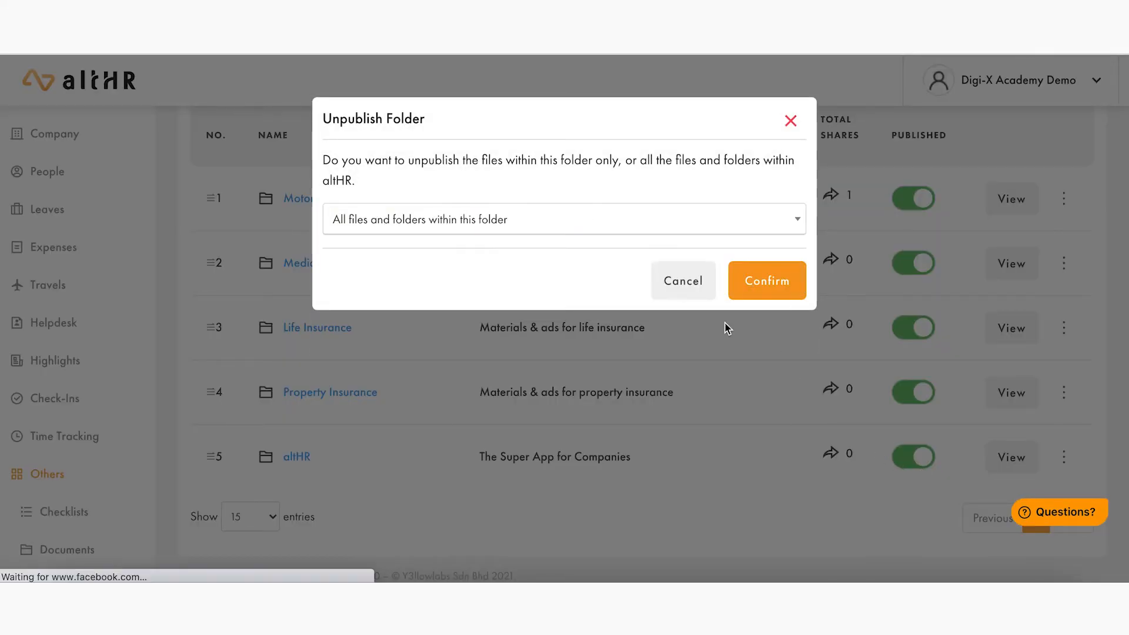
Publish the altHR kit with the scope All files and folders within this folder
{"action": "scroll", "coordinate": [726, 322], "scroll_direction": "down", "scroll_amount": 5}
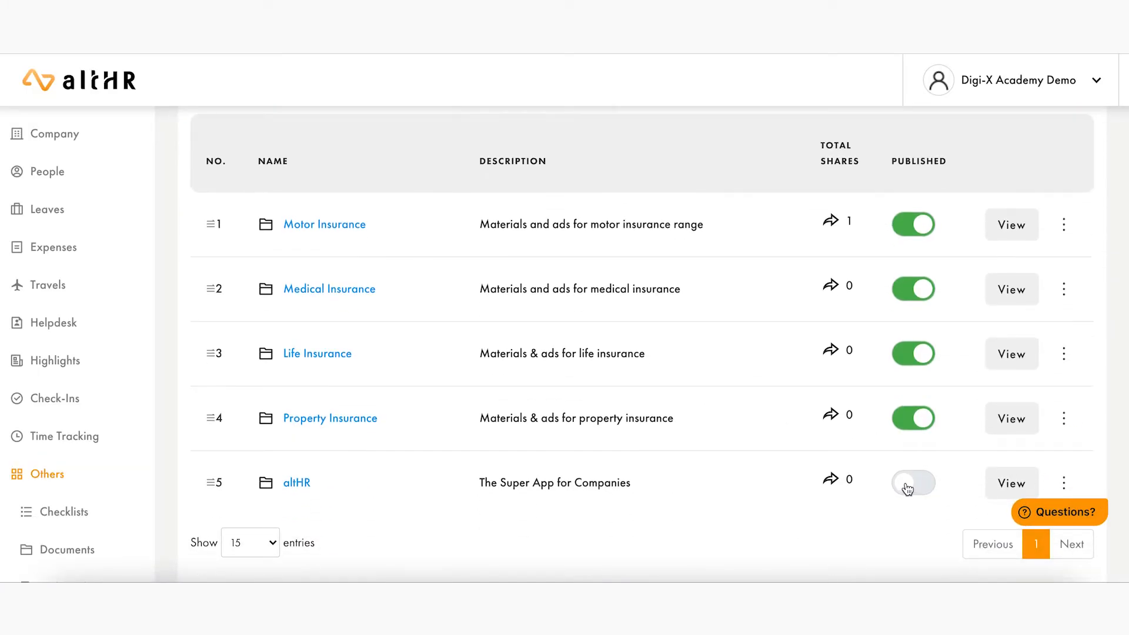
{"action": "left_click", "coordinate": [907, 487]}
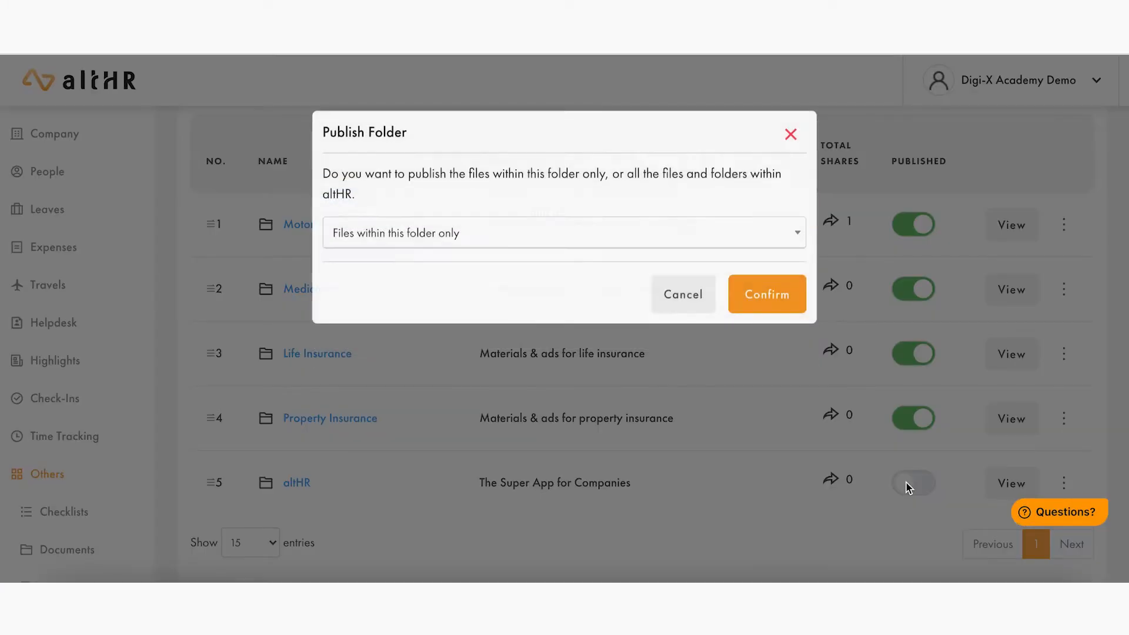
{"action": "left_click", "coordinate": [503, 233]}
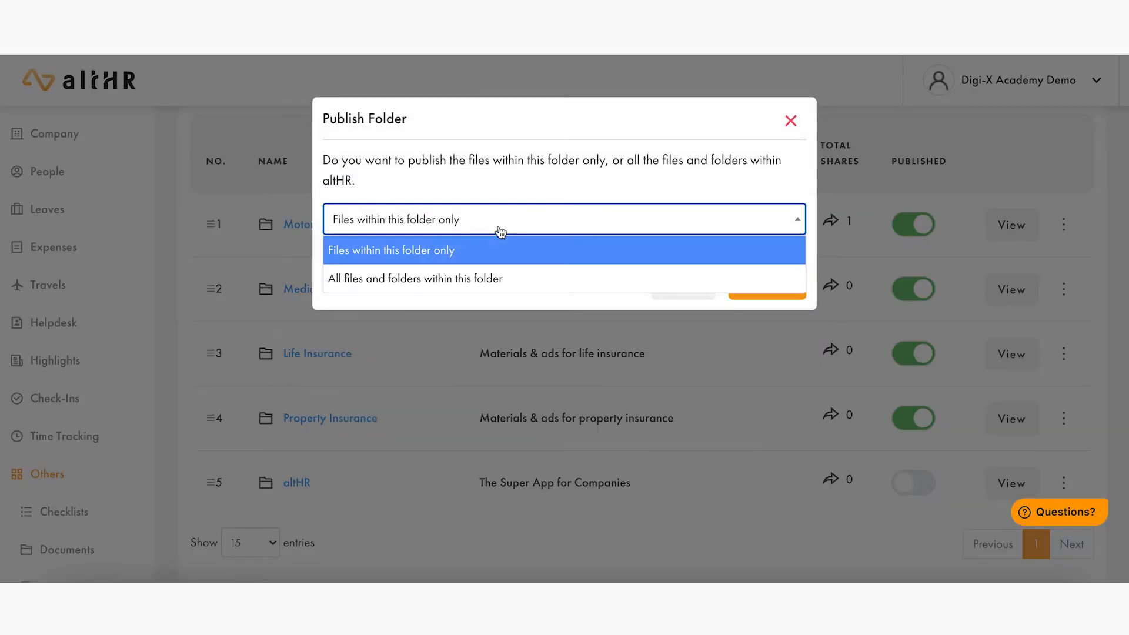
{"action": "left_click", "coordinate": [473, 283]}
{"action": "left_click", "coordinate": [788, 290]}
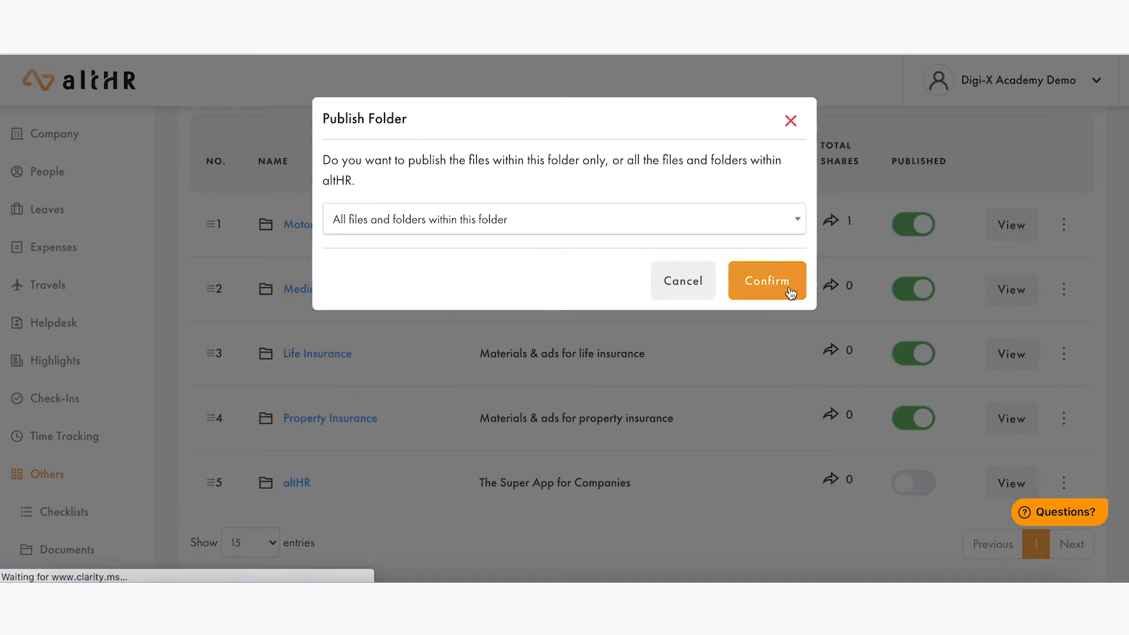
{"action": "scroll", "coordinate": [753, 333], "scroll_direction": "down", "scroll_amount": 5}
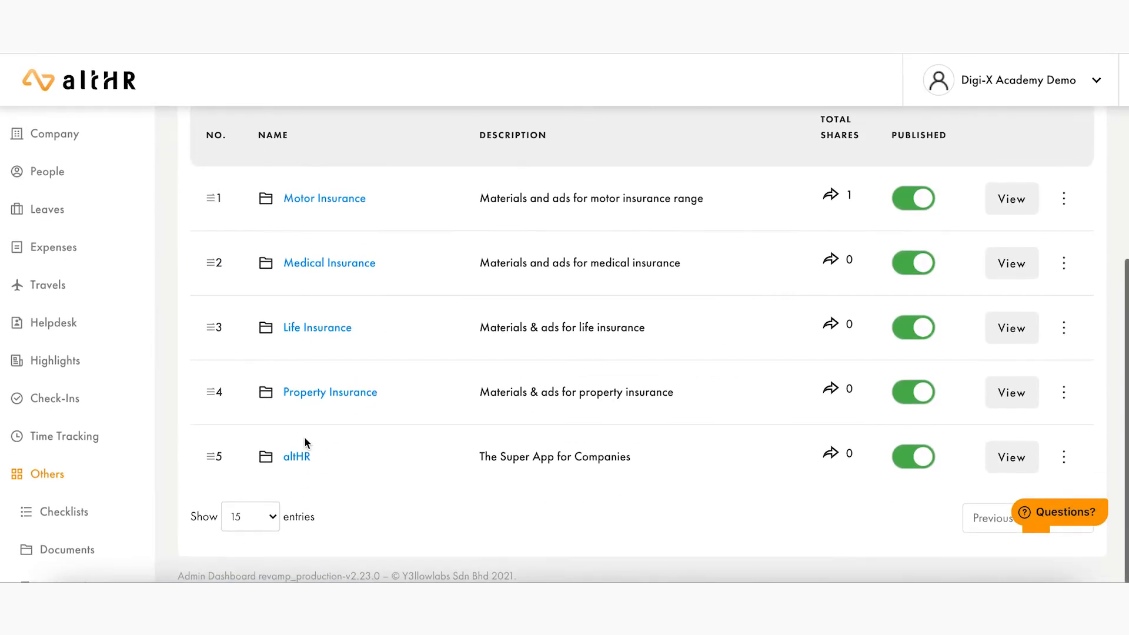
Open the altHR kit and check the published status of its contents and of the file inside the Leaves Module folder
{"action": "scroll", "coordinate": [437, 372], "scroll_direction": "down", "scroll_amount": 3}
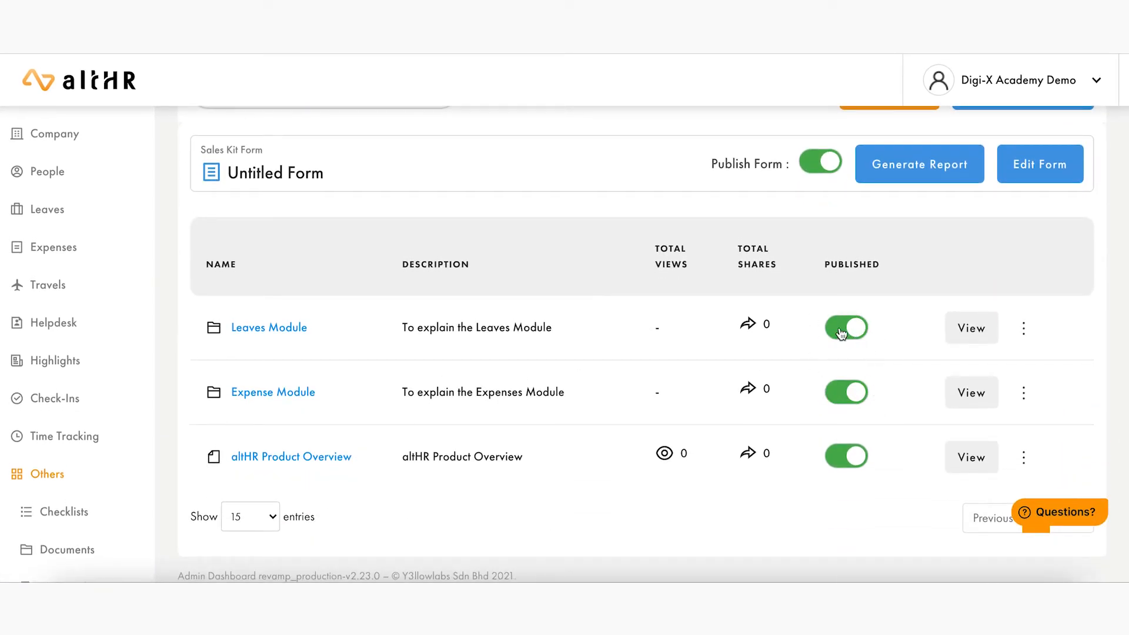
{"action": "left_click", "coordinate": [272, 327]}
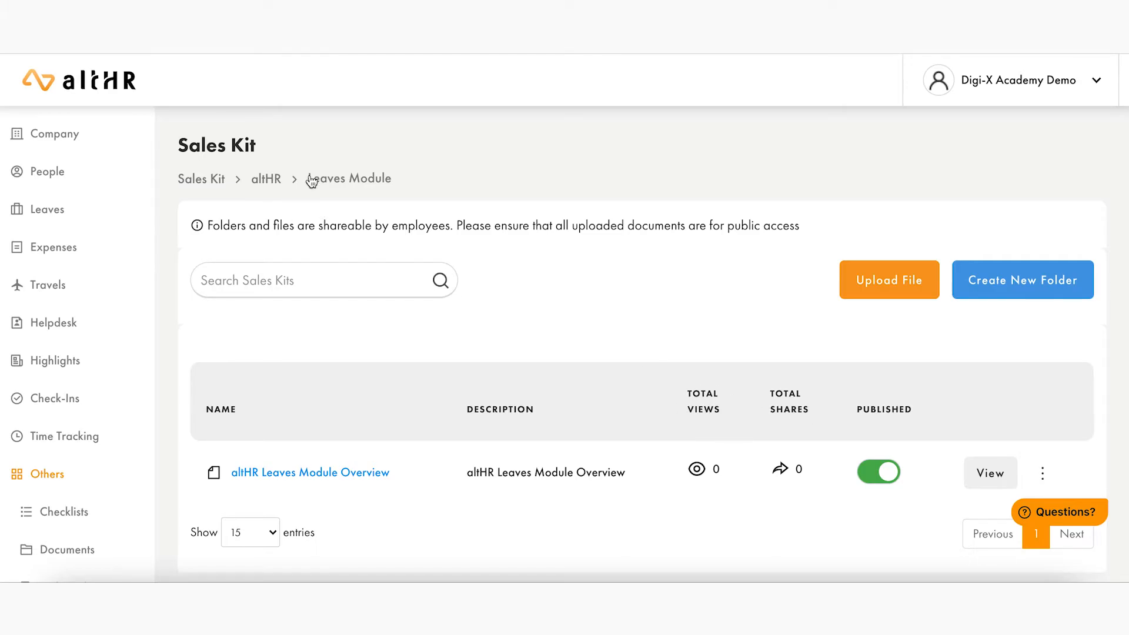
{"action": "left_click", "coordinate": [266, 178]}
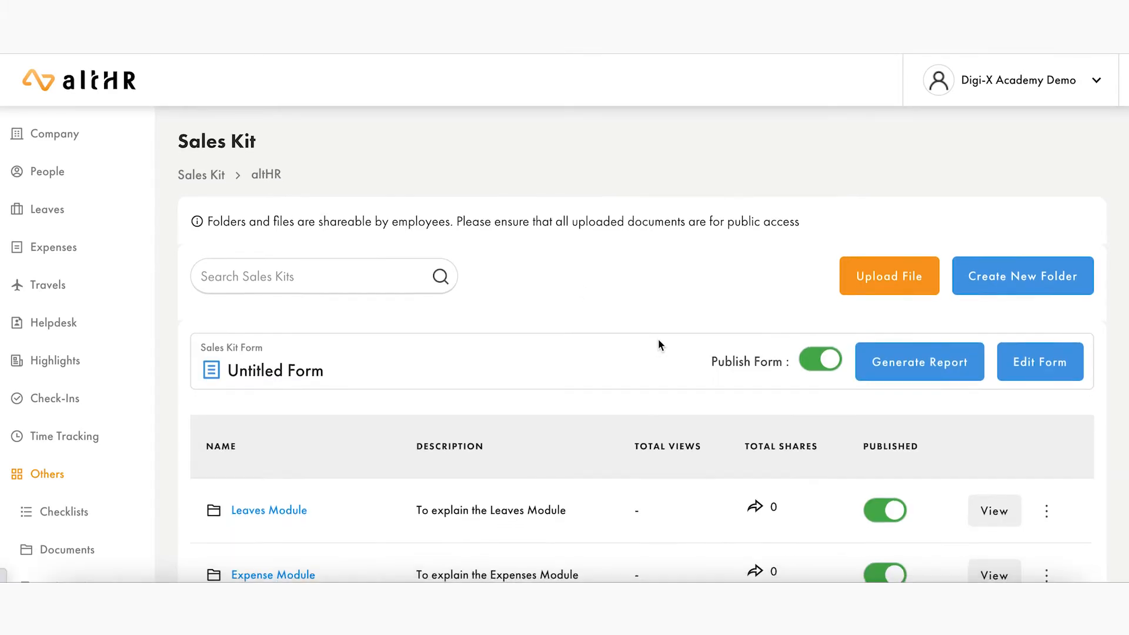
{"action": "scroll", "coordinate": [660, 346], "scroll_direction": "down", "scroll_amount": 4}
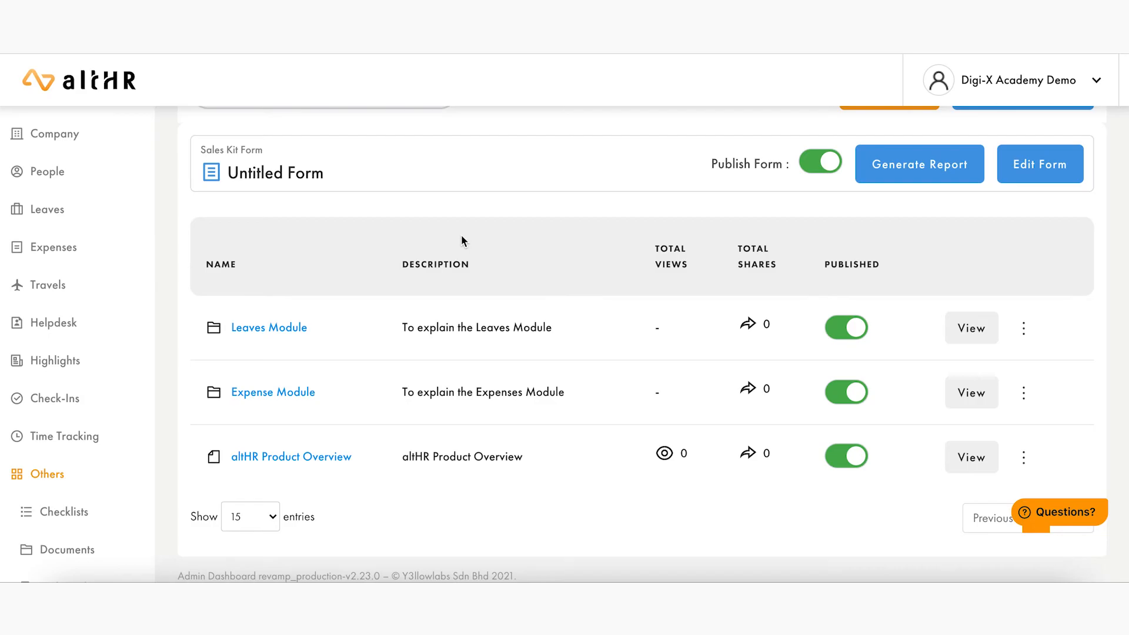
Refresh the altHR kit's contents and examine the total views and total shares of its folders and file
{"action": "key", "text": "super+r"}
{"action": "scroll", "coordinate": [530, 250], "scroll_direction": "down", "scroll_amount": 4}
{"action": "left_click_drag", "start_coordinate": [655, 453], "coordinate": [787, 454]}
{"action": "left_click", "coordinate": [667, 467]}
{"action": "key", "text": "super+r"}
{"action": "scroll", "coordinate": [465, 297], "scroll_direction": "up", "scroll_amount": 3}
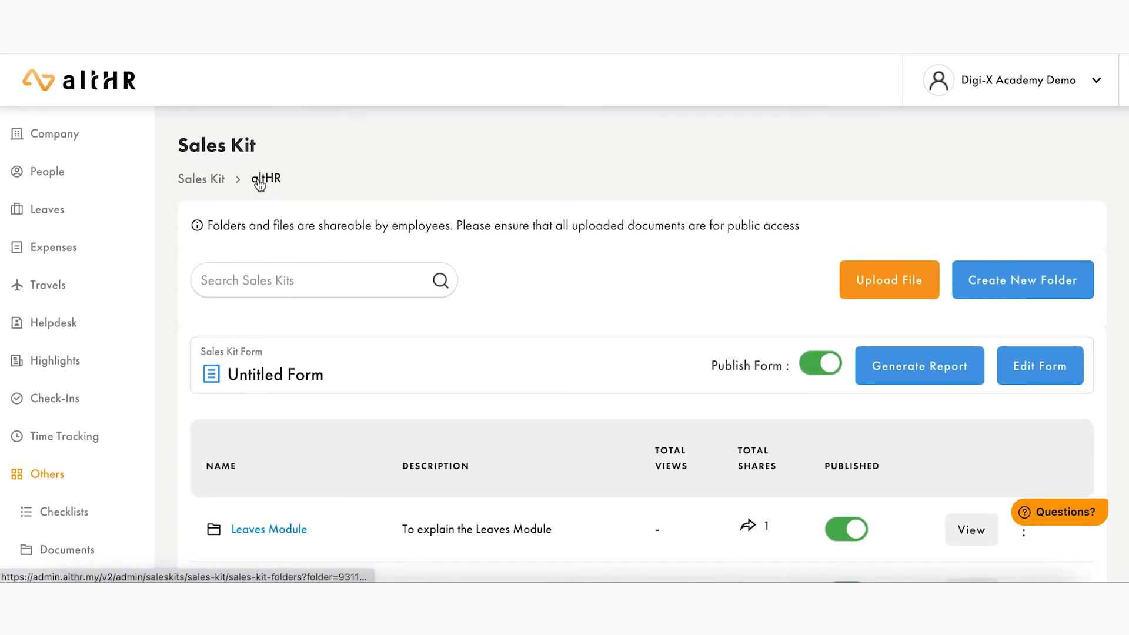
Return to the sales kit list and archive the altHR kit, acknowledging the confirmation
{"action": "left_click", "coordinate": [201, 178]}
{"action": "scroll", "coordinate": [607, 361], "scroll_direction": "down", "scroll_amount": 4}
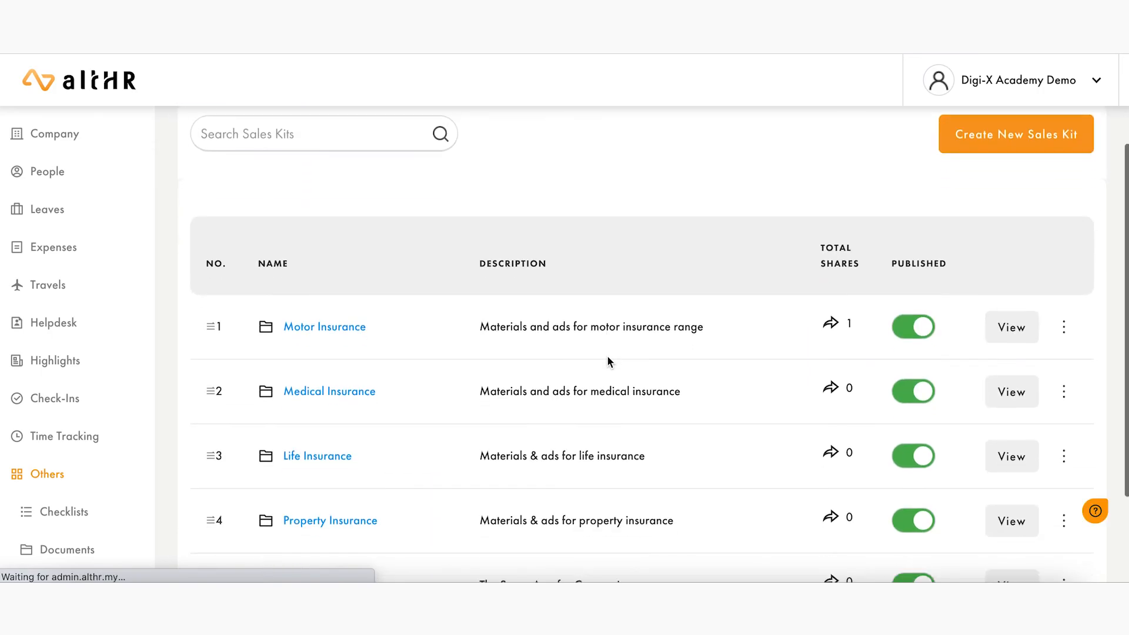
{"action": "left_click", "coordinate": [1064, 465]}
{"action": "left_click", "coordinate": [986, 500]}
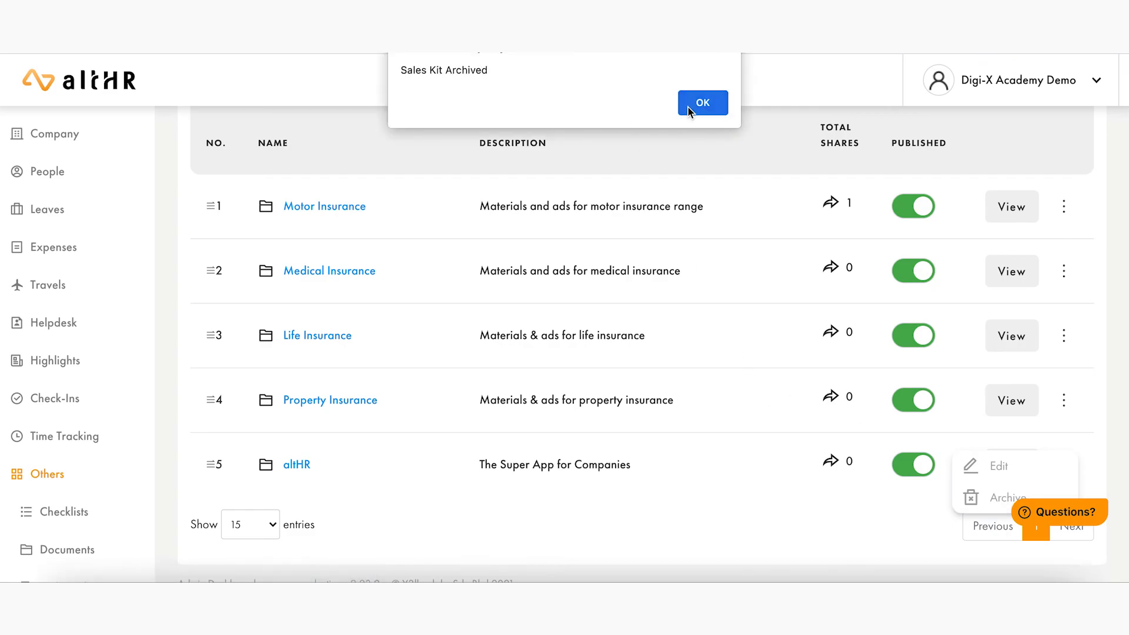
{"action": "left_click", "coordinate": [704, 104]}
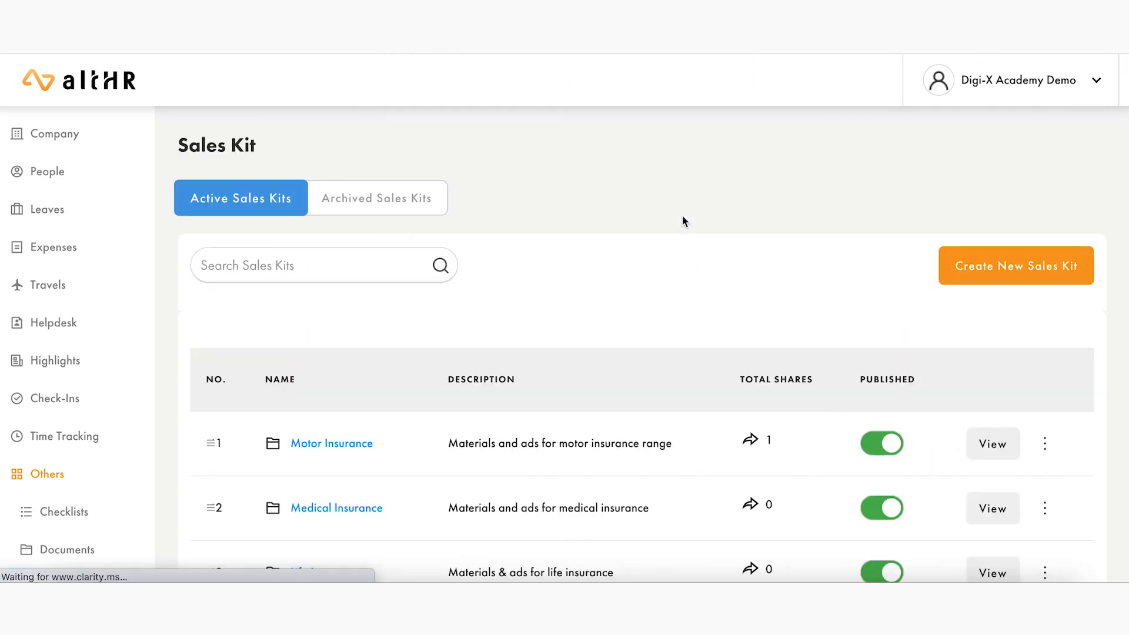
Open the archived sales kits and check the entry for the altHR kit and its description
{"action": "scroll", "coordinate": [529, 237], "scroll_direction": "up", "scroll_amount": 4}
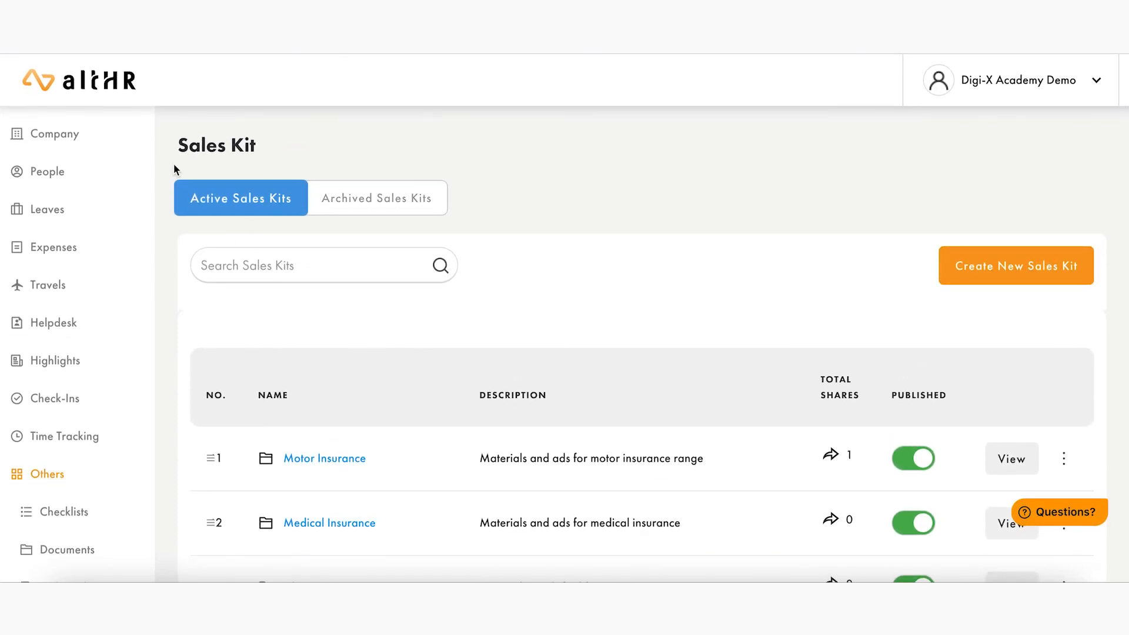
{"action": "left_click", "coordinate": [382, 208]}
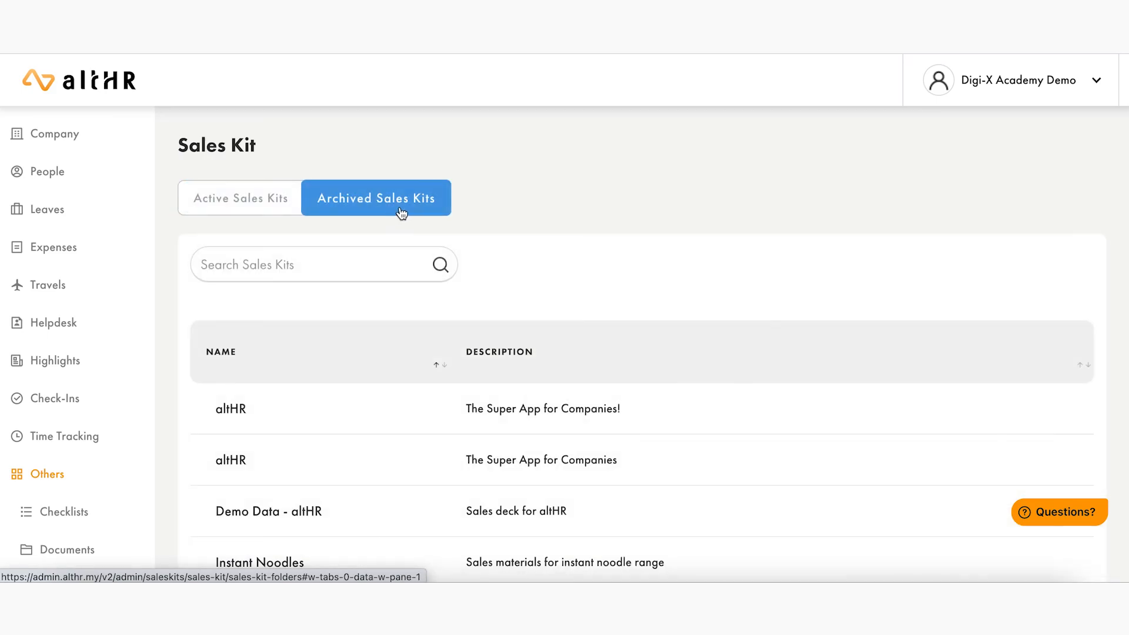
{"action": "scroll", "coordinate": [482, 207], "scroll_direction": "down", "scroll_amount": 2}
{"action": "scroll", "coordinate": [482, 208], "scroll_direction": "down", "scroll_amount": 1}
{"action": "left_click_drag", "start_coordinate": [214, 281], "coordinate": [585, 277]}
{"action": "double_click", "coordinate": [589, 281]}
{"action": "scroll", "coordinate": [464, 306], "scroll_direction": "up", "scroll_amount": 1}
{"action": "scroll", "coordinate": [465, 307], "scroll_direction": "up", "scroll_amount": 2}
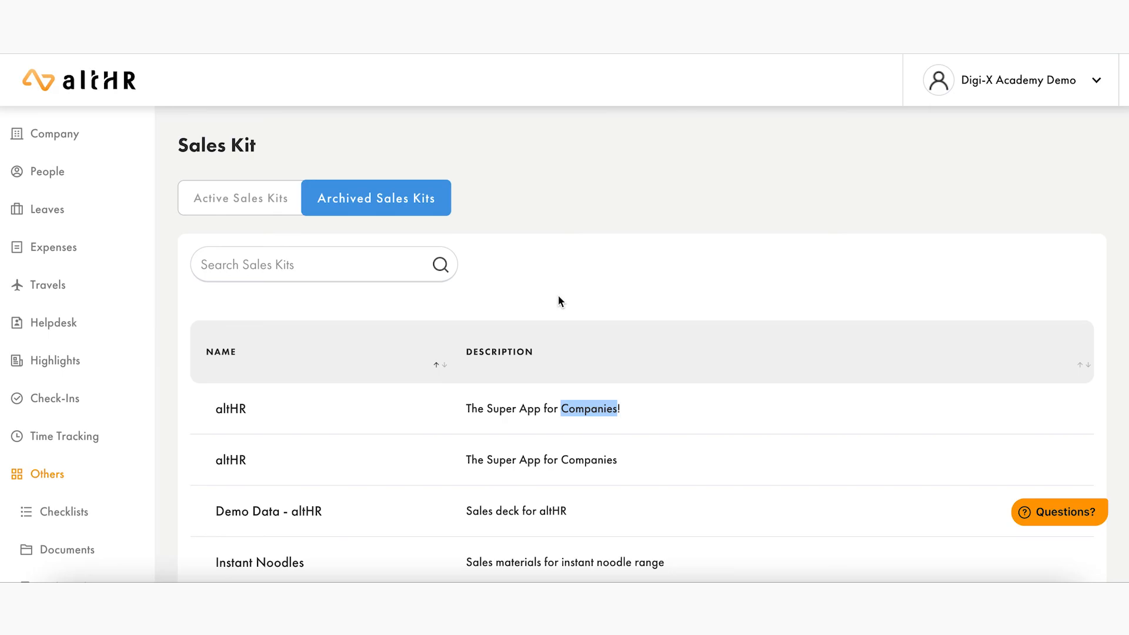
{"action": "left_click", "coordinate": [505, 308]}
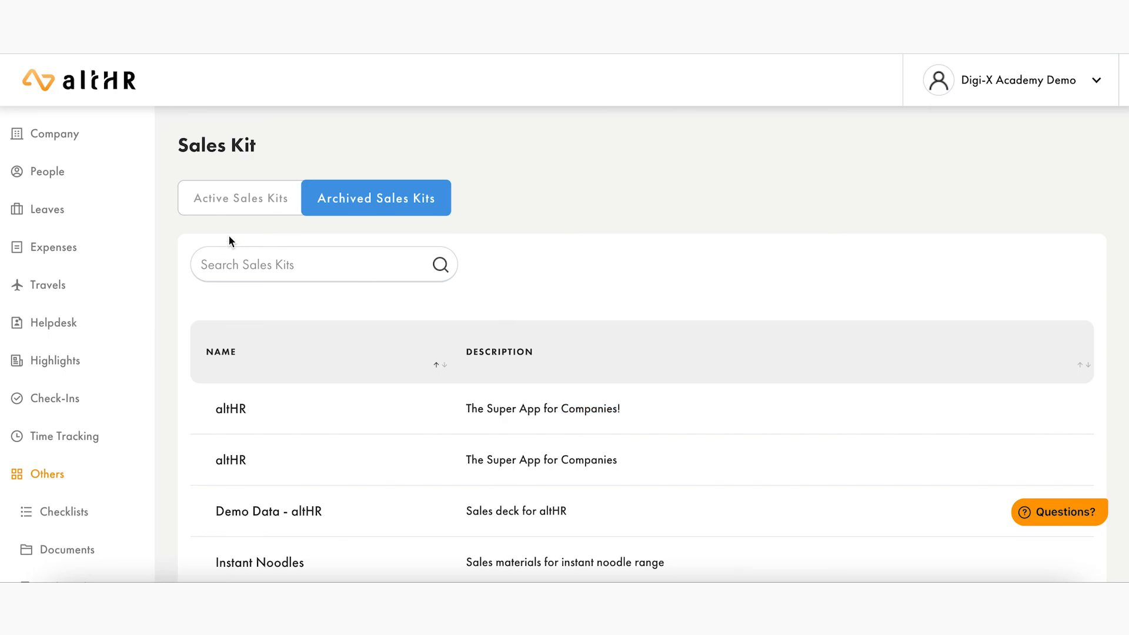
Compare the active and archived sales kit lists, ending on the active kits to check which ones remain
{"action": "left_click", "coordinate": [244, 200]}
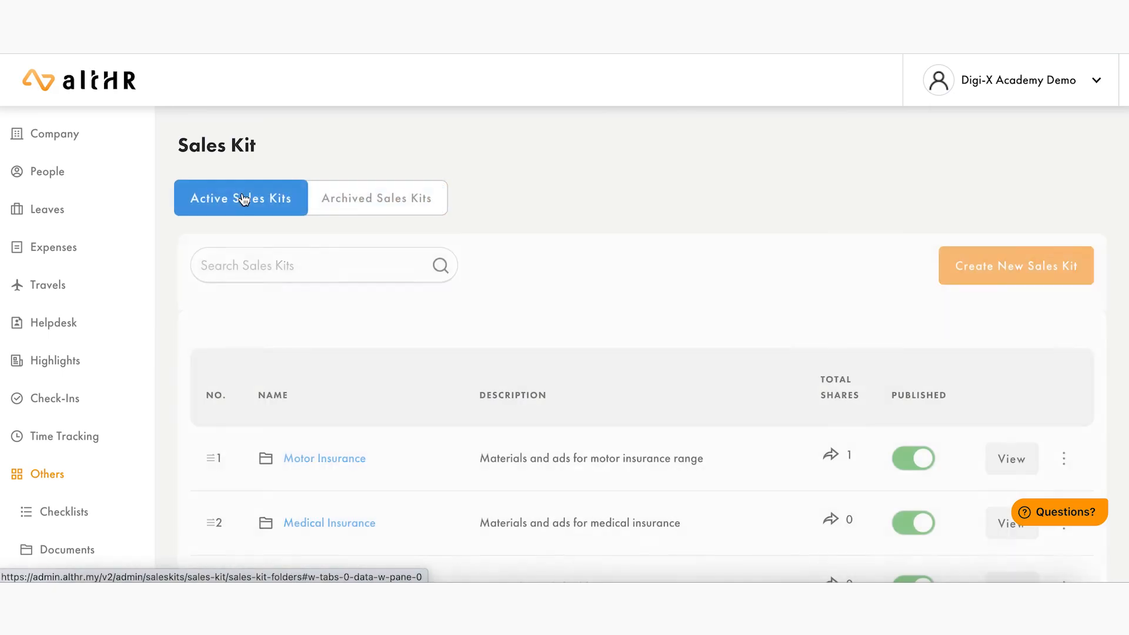
{"action": "left_click", "coordinate": [329, 202]}
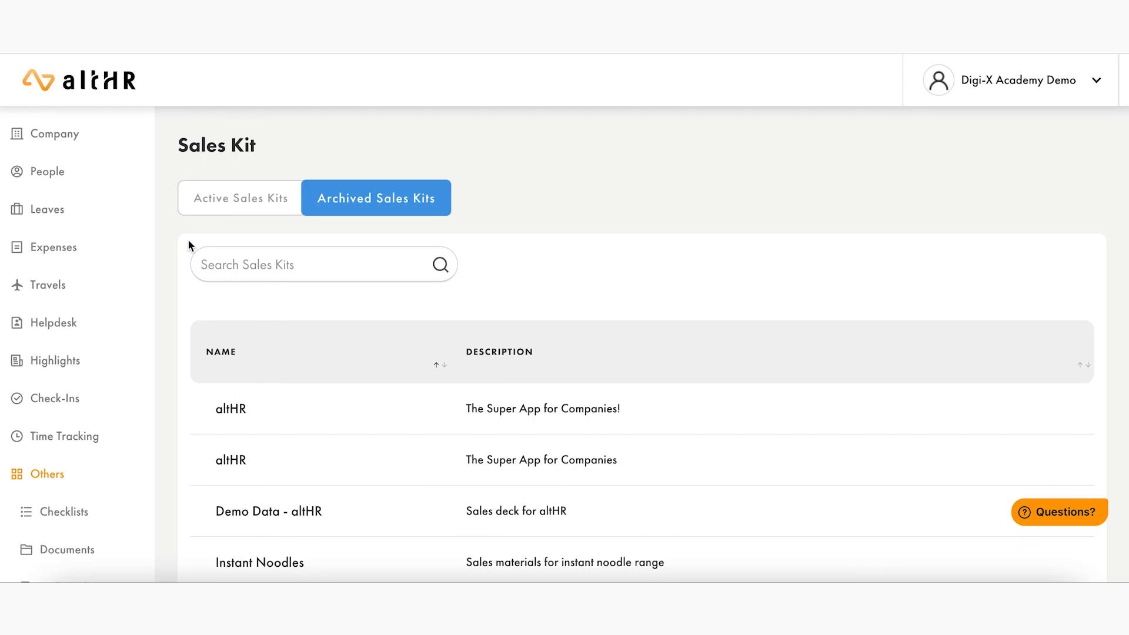
{"action": "left_click", "coordinate": [238, 204]}
{"action": "scroll", "coordinate": [446, 395], "scroll_direction": "down", "scroll_amount": 3}
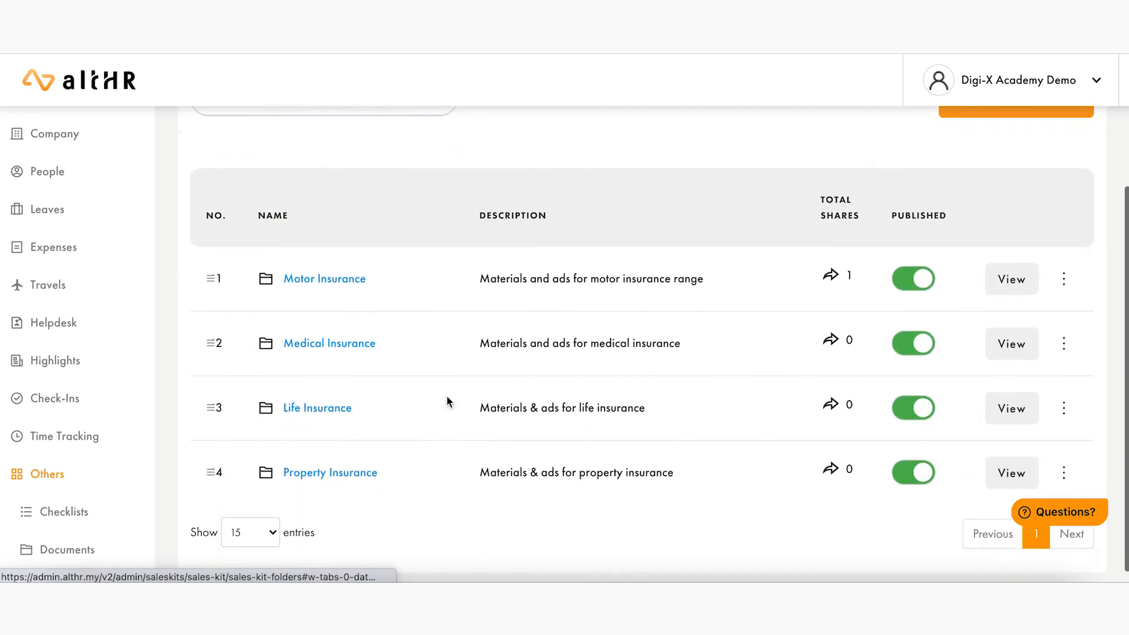